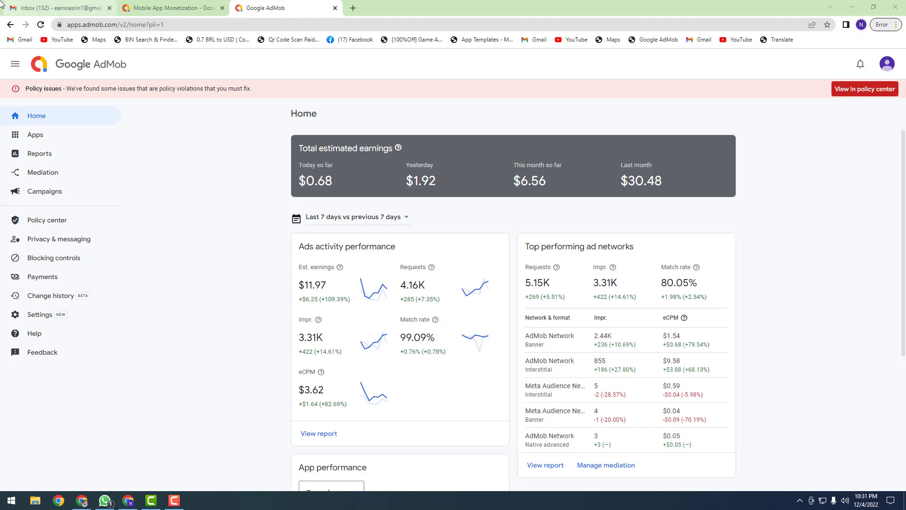
Step: Read the Google Payments 'Your payments are on hold' email in Gmail about missing tax info
key("ctrl+1")
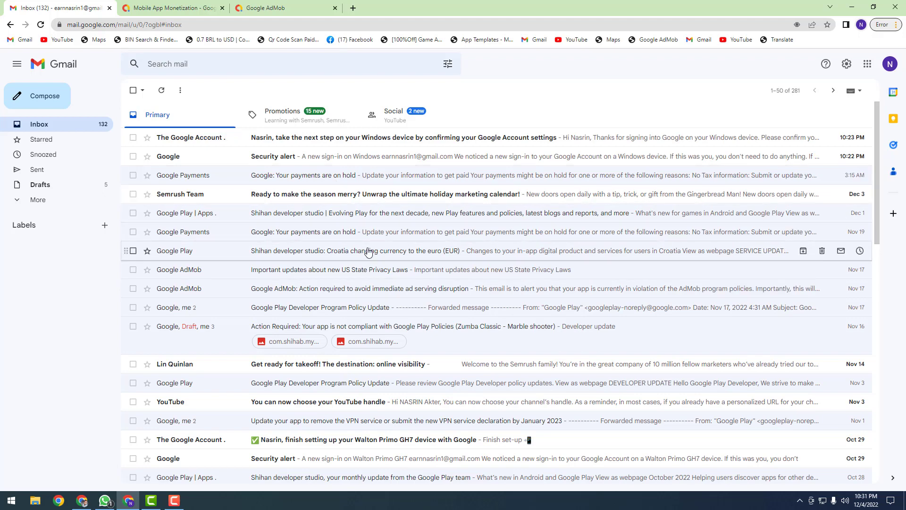
left_click(283, 8)
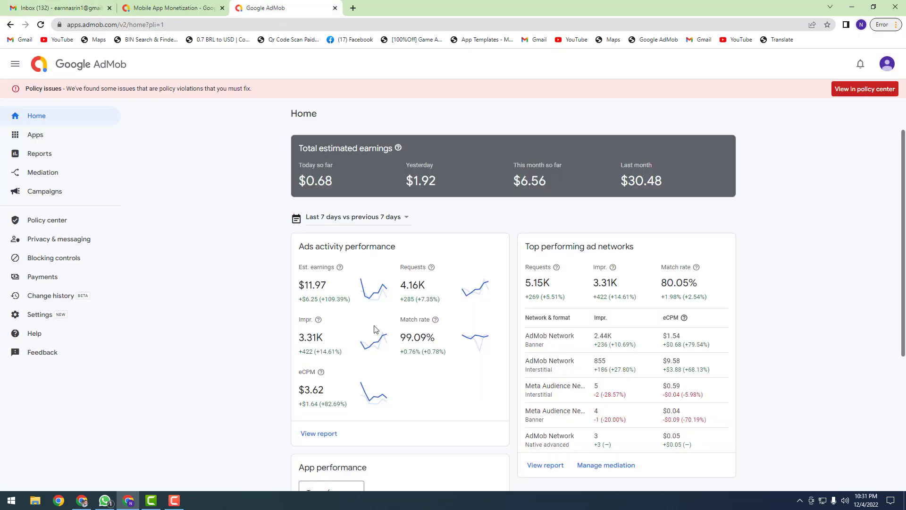
left_click(57, 8)
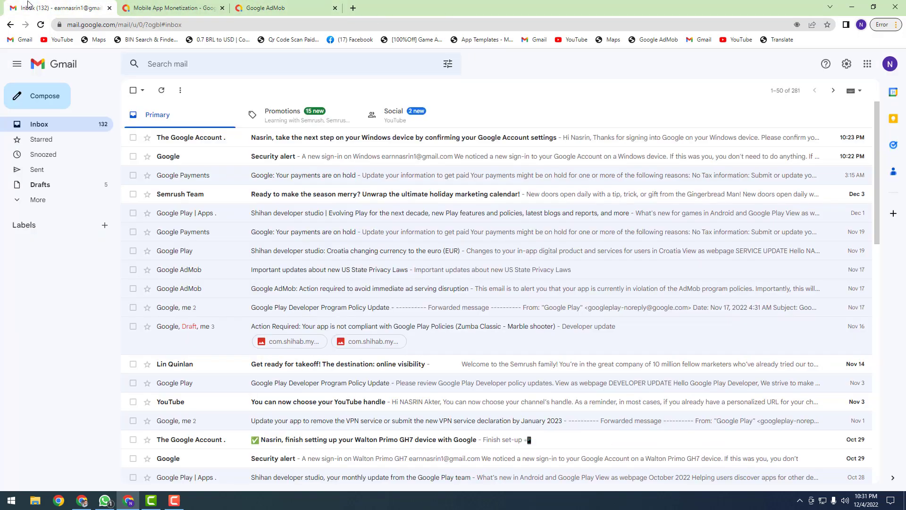
left_click(229, 178)
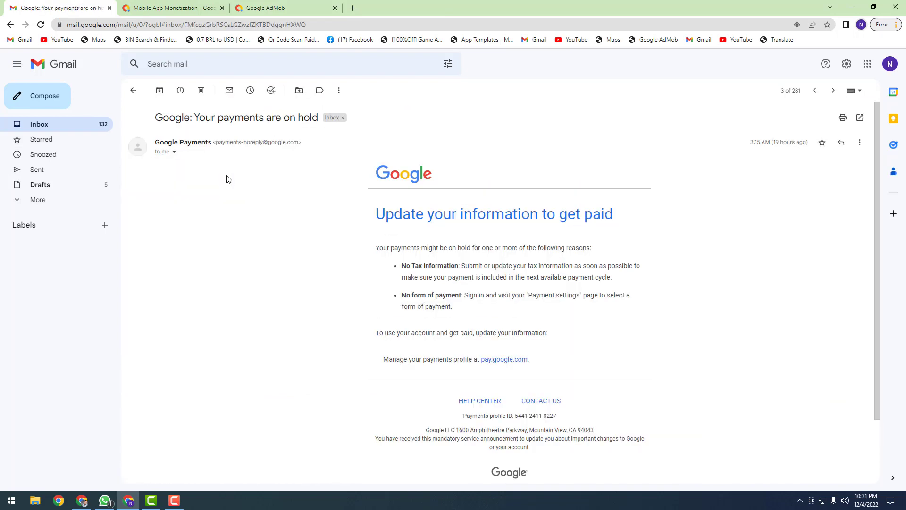
left_click_drag(376, 213, 619, 210)
left_click(627, 210)
left_click(283, 8)
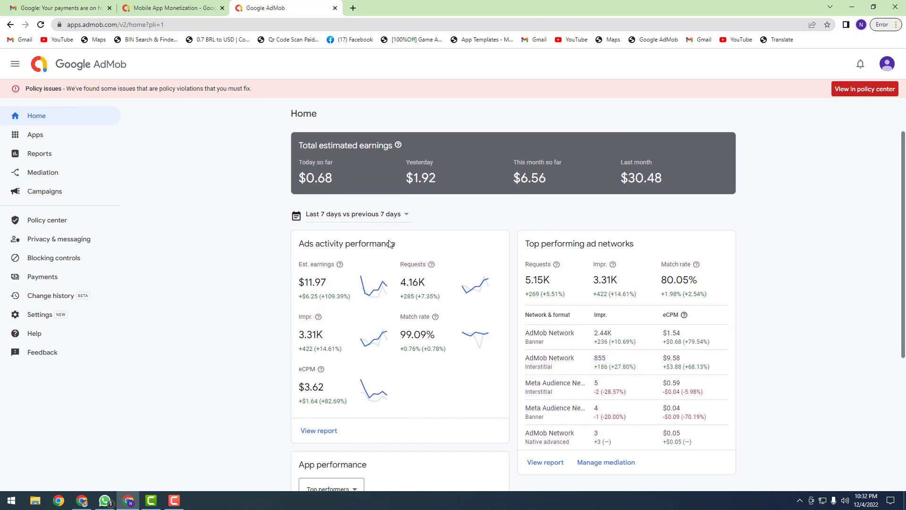
scroll(334, 354, "down", 5)
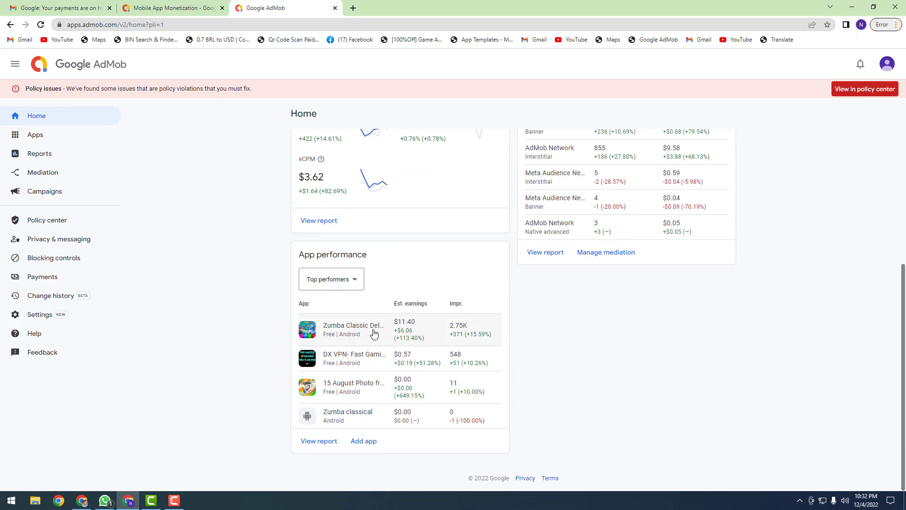
scroll(374, 331, "up", 4)
scroll(363, 349, "down", 3)
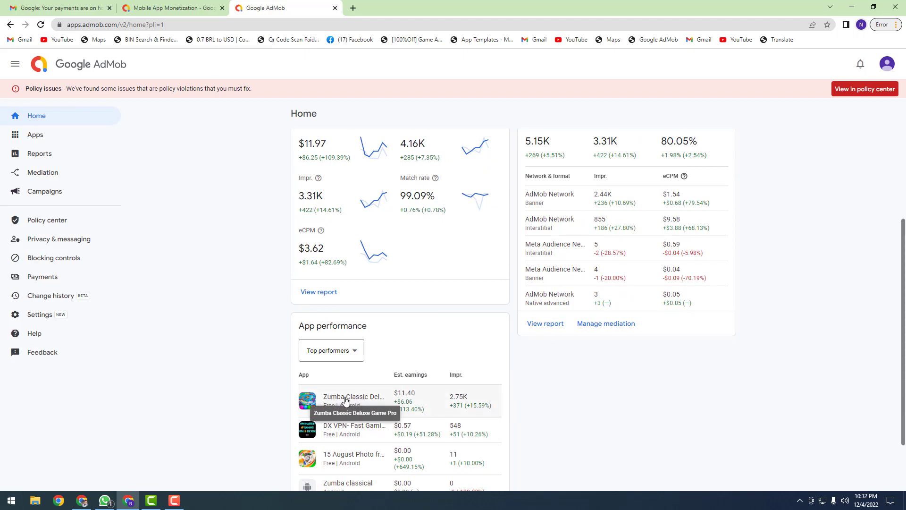
scroll(351, 400, "up", 3)
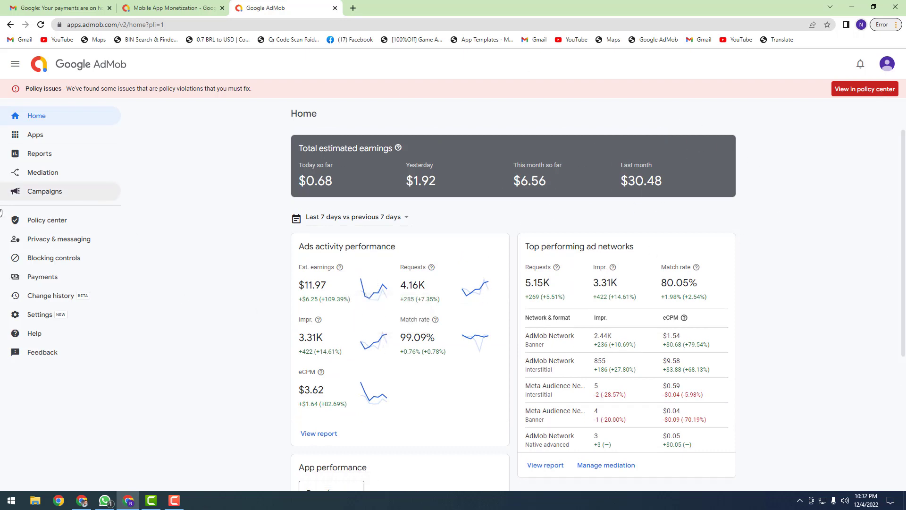
Step: Open Payments and check the $100.18 earnings against the $100.00 payout threshold
left_click(64, 283)
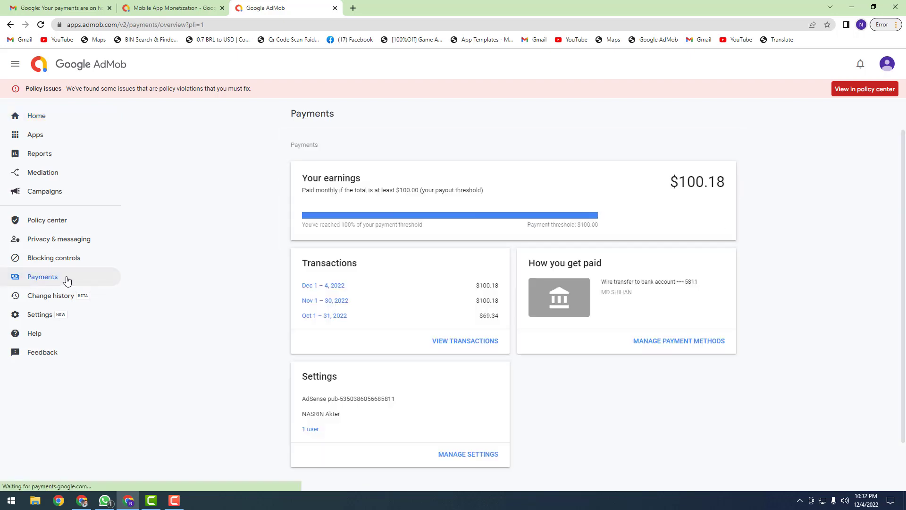
left_click_drag(664, 191, 732, 188)
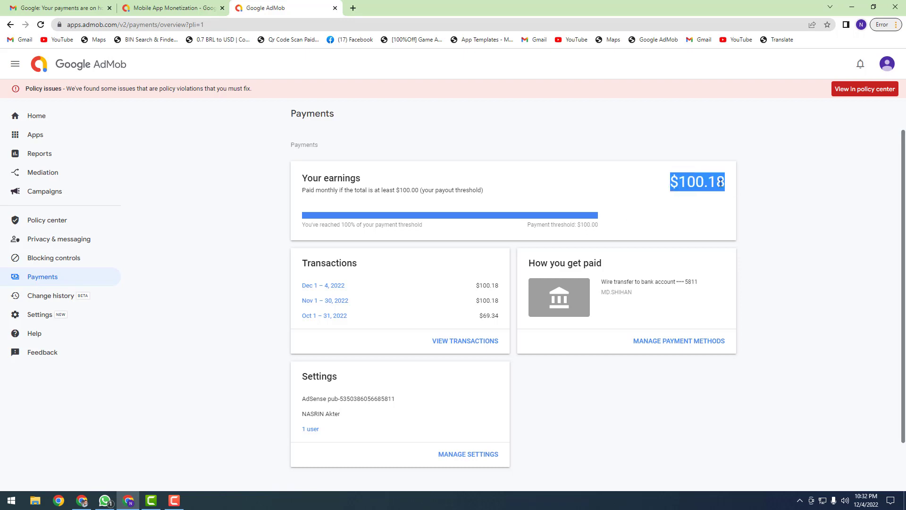
left_click_drag(665, 186, 738, 190)
left_click(738, 190)
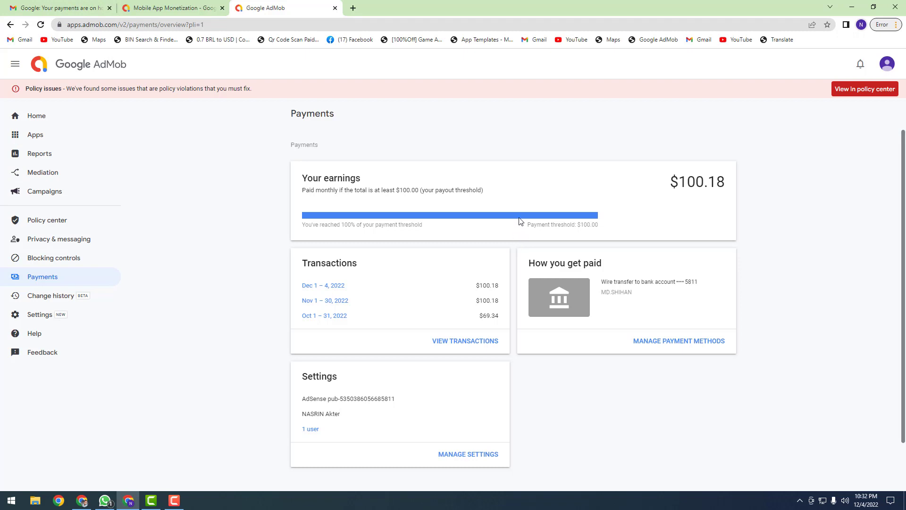
left_click_drag(673, 181, 735, 191)
left_click(735, 191)
left_click_drag(668, 191, 736, 192)
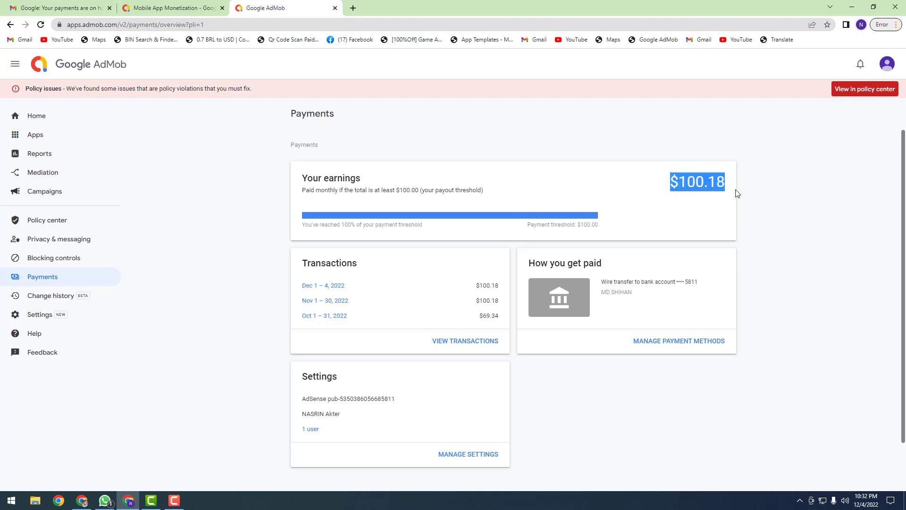
left_click(721, 190)
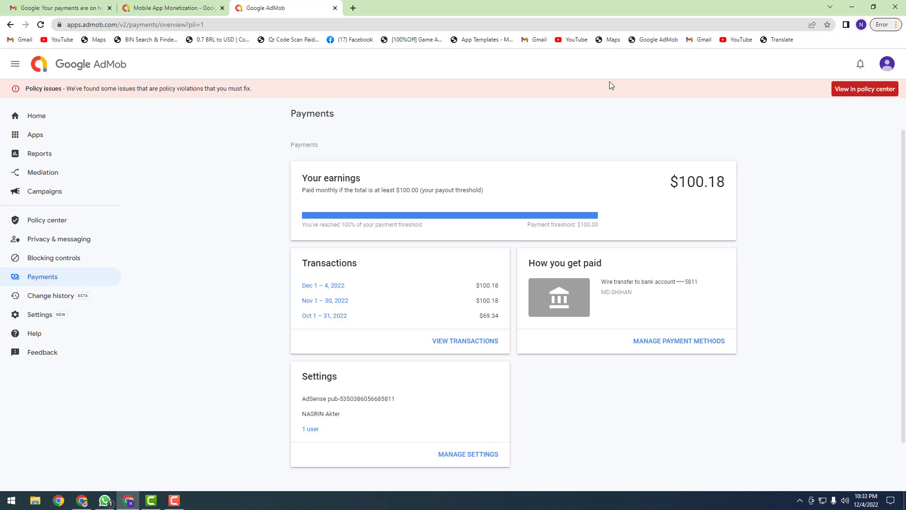
left_click_drag(668, 184, 732, 186)
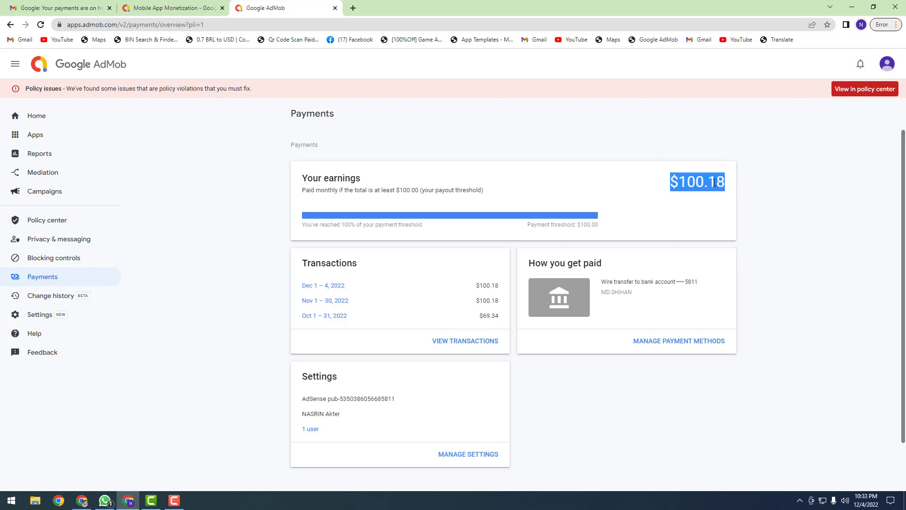
left_click(714, 183)
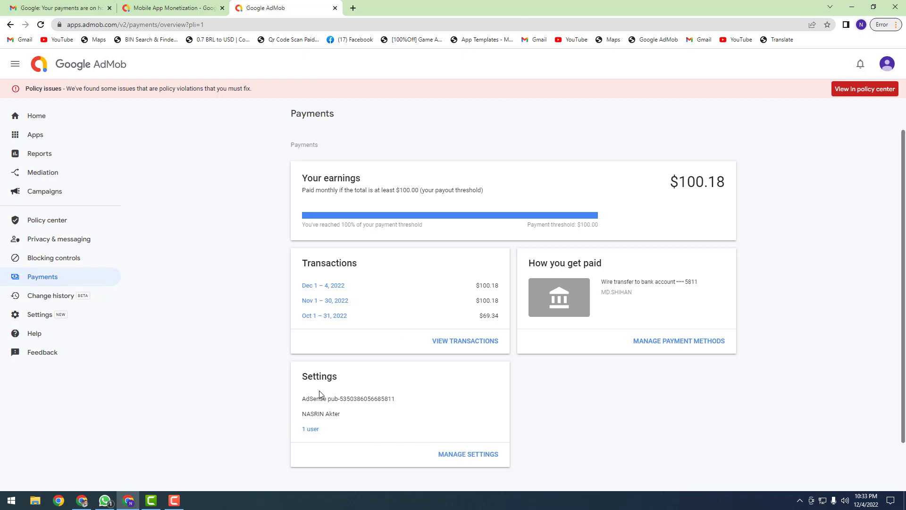
left_click_drag(293, 376, 362, 384)
Step: Open the payments settings and scroll down to the United States tax info entry
left_click(363, 383)
left_click(461, 455)
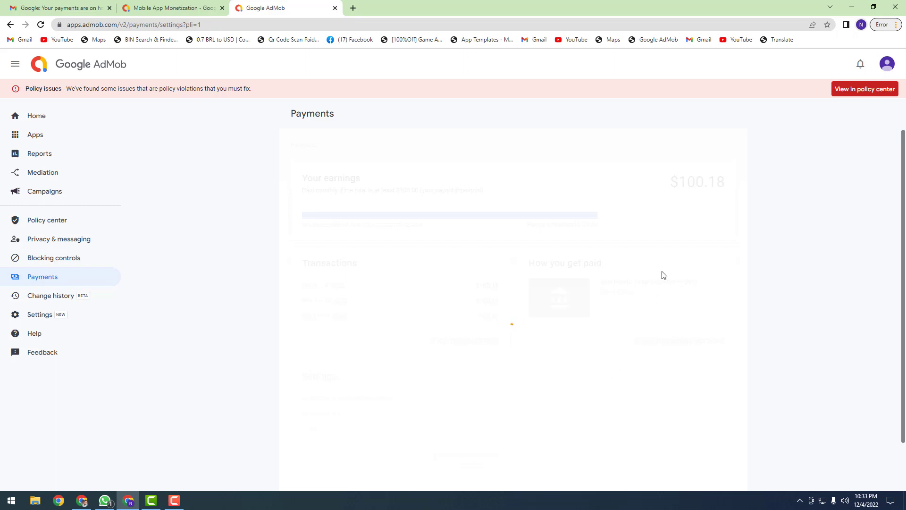
scroll(562, 281, "down", 4)
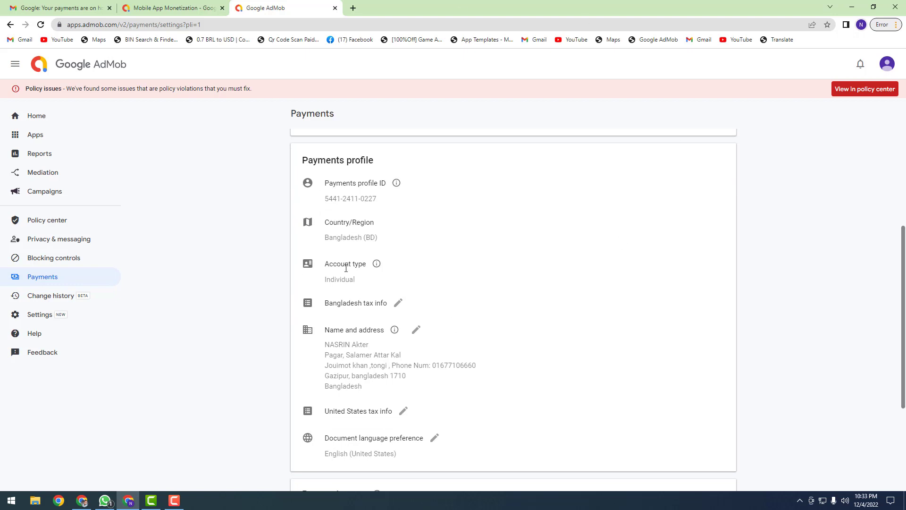
scroll(414, 241, "down", 1)
scroll(414, 241, "down", 3)
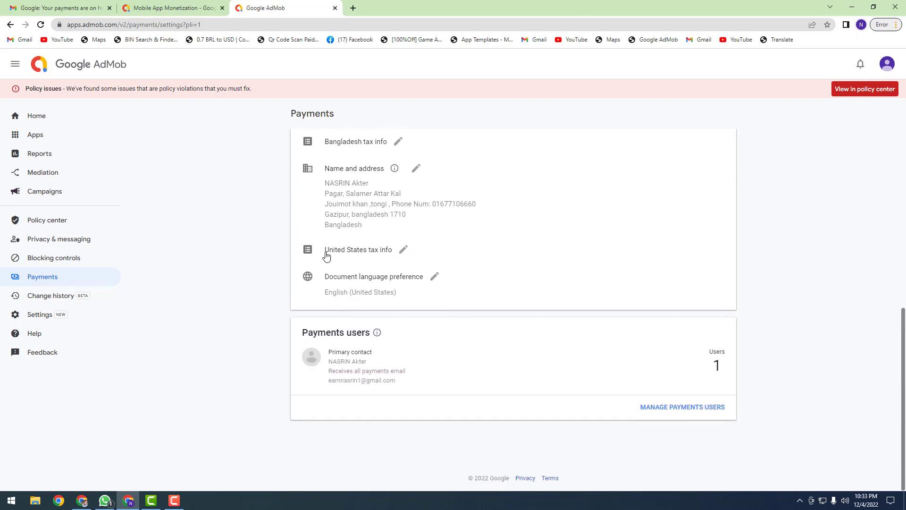
Step: Expand the United States tax info entry and go to the Manage tax info page
left_click(404, 249)
right_click(405, 251)
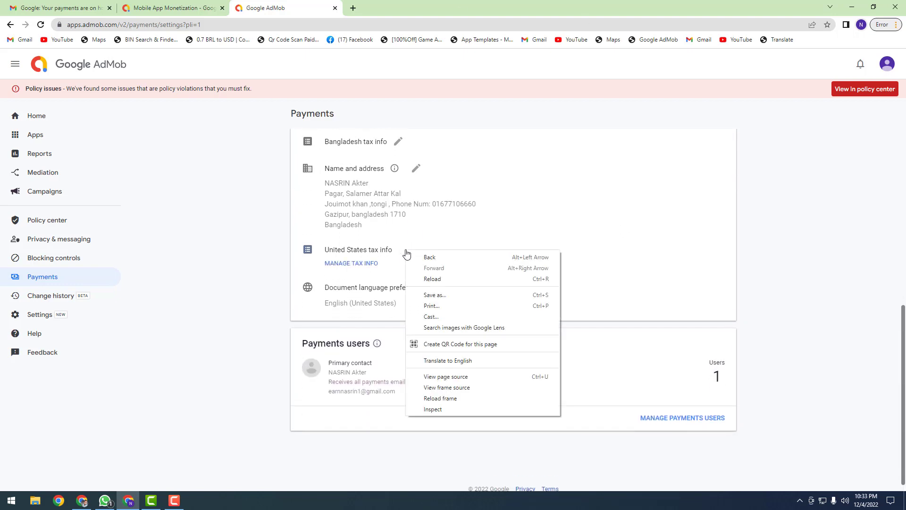
left_click(467, 224)
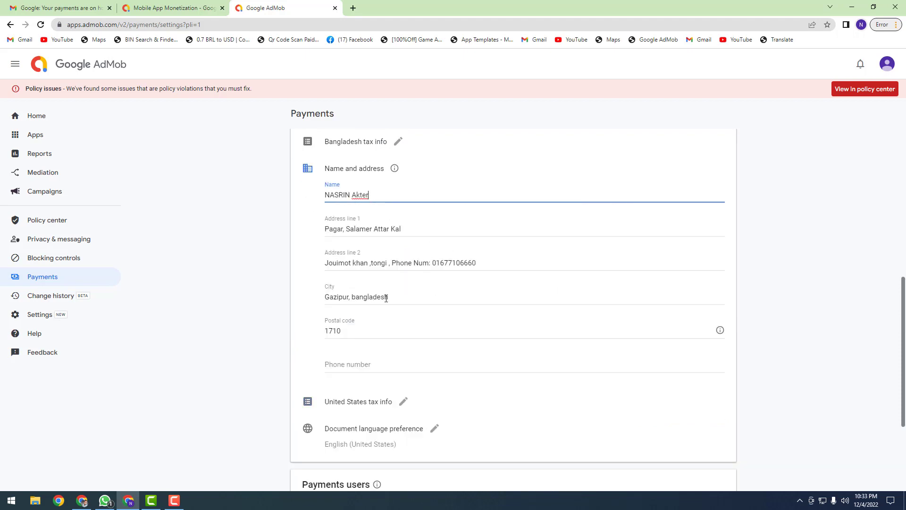
scroll(386, 298, "down", 3)
left_click(399, 251)
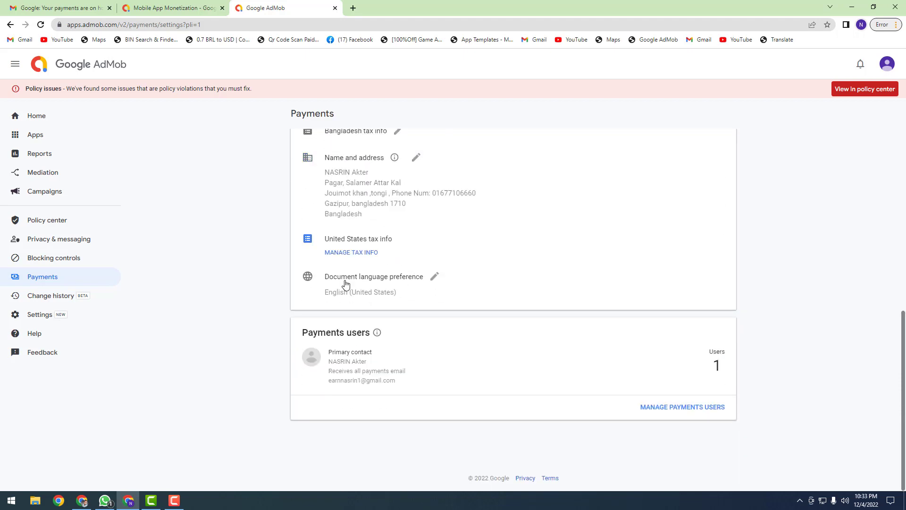
right_click(351, 253)
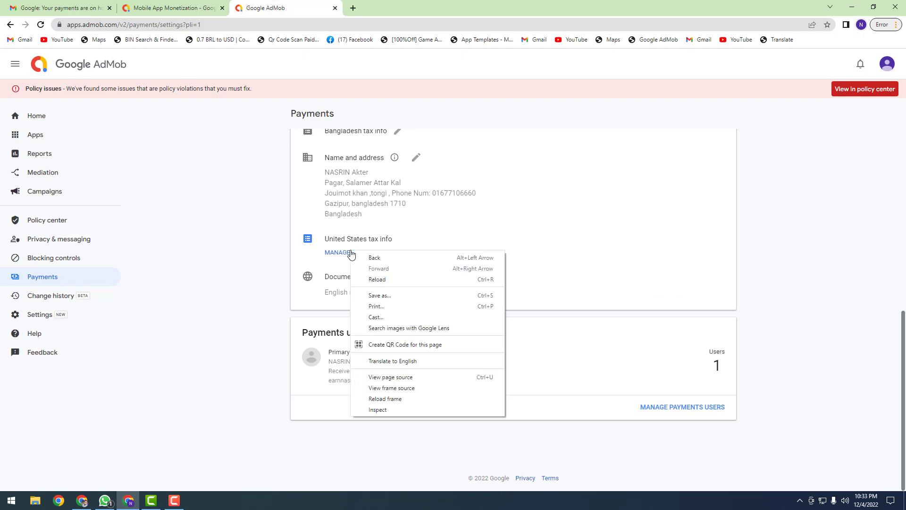
left_click(351, 254)
left_click(351, 253)
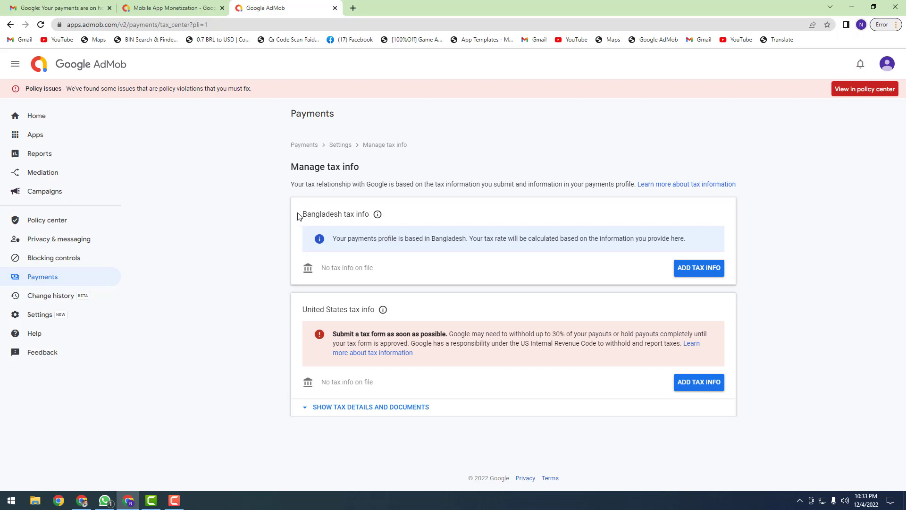
Step: Add United States tax info and start the tax form from the Before you start dialog
left_click_drag(304, 216, 350, 219)
left_click(349, 218)
left_click_drag(304, 310, 374, 311)
left_click(373, 310)
left_click_drag(305, 312, 357, 310)
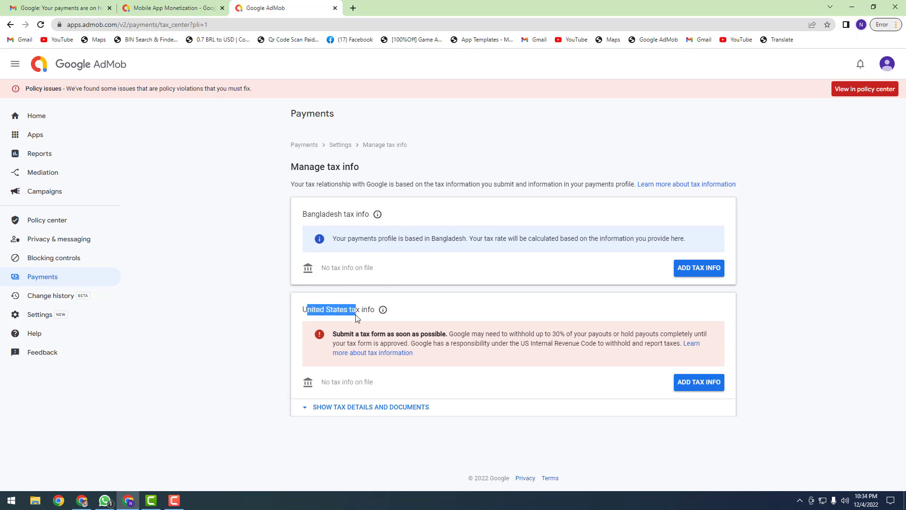
left_click(355, 310)
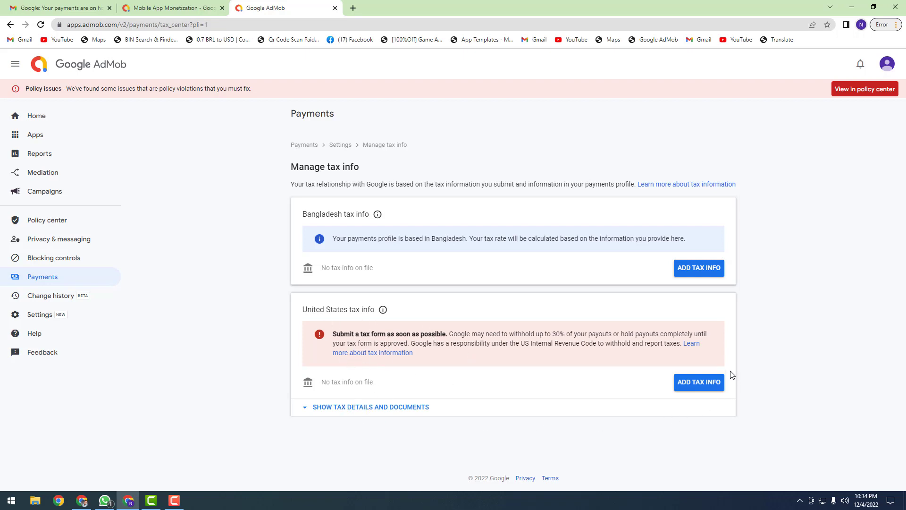
left_click(704, 385)
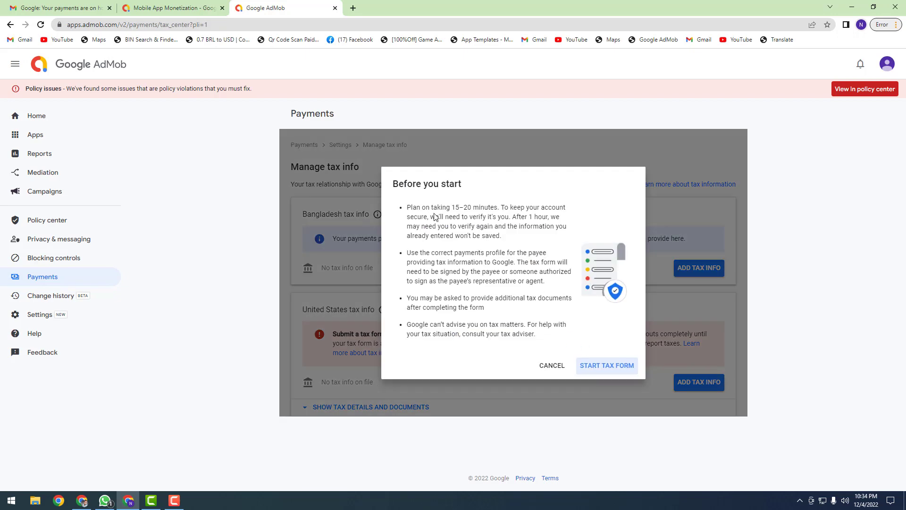
left_click(616, 371)
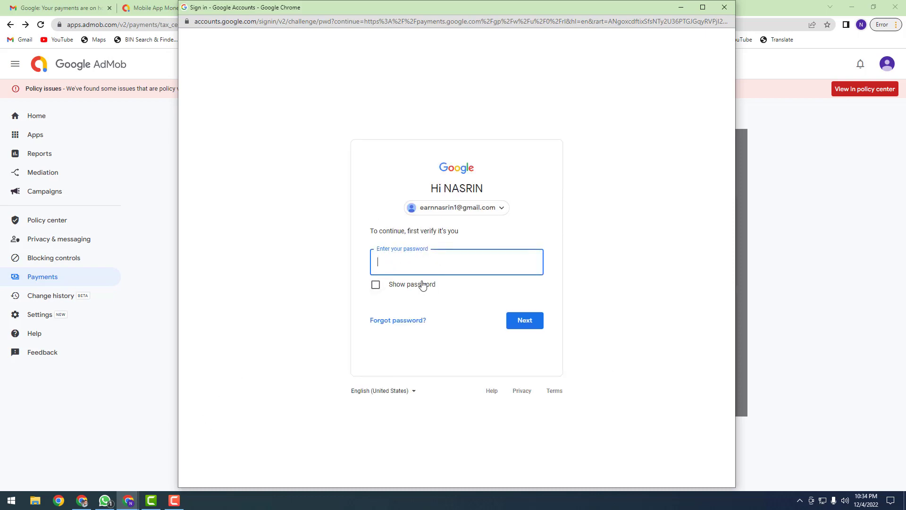
Step: Paste the account password into the Google verification prompt and submit it
left_click(106, 503)
left_click(421, 254)
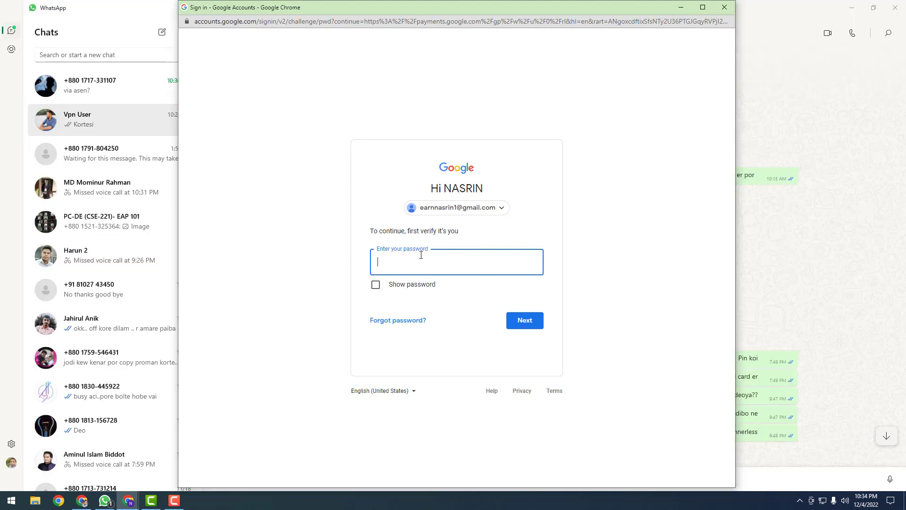
key("ctrl+v")
left_click(522, 321)
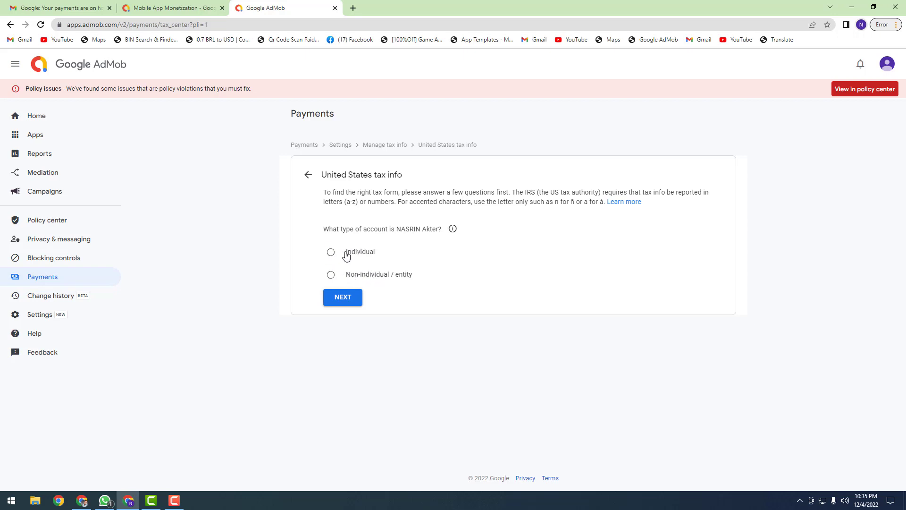
Step: Answer Individual and not a US citizen or resident, then start the W-8BEN form
left_click(332, 253)
left_click(347, 297)
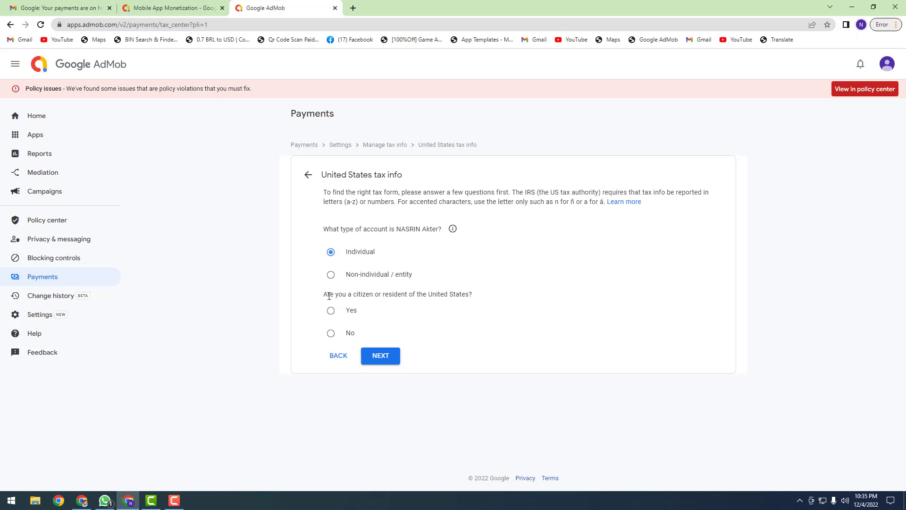
left_click(332, 334)
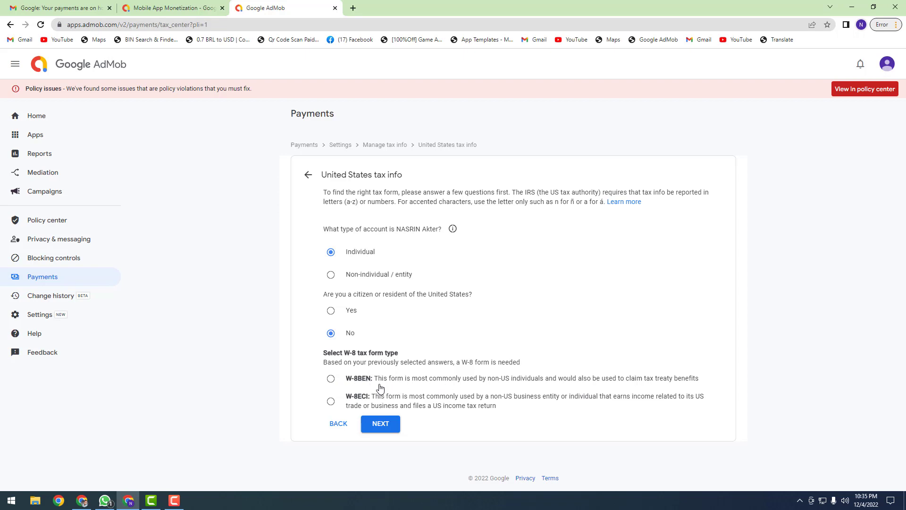
left_click(331, 379)
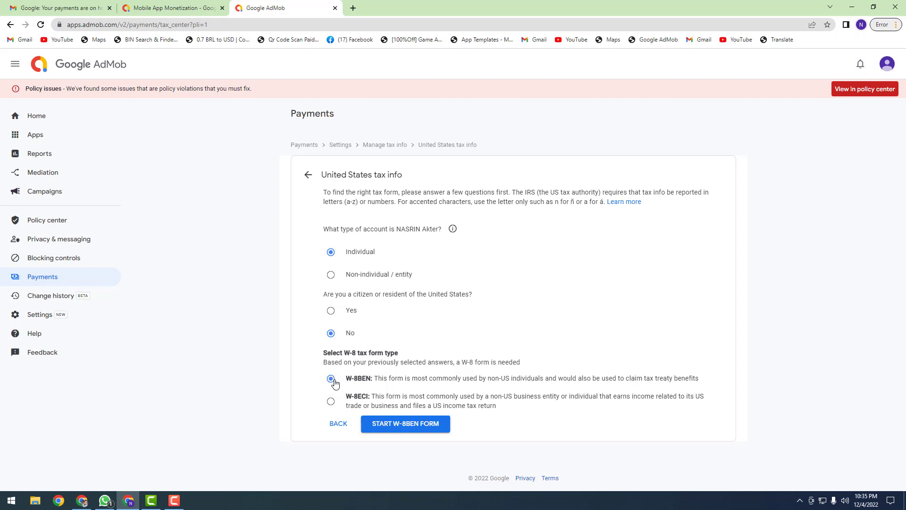
left_click(409, 424)
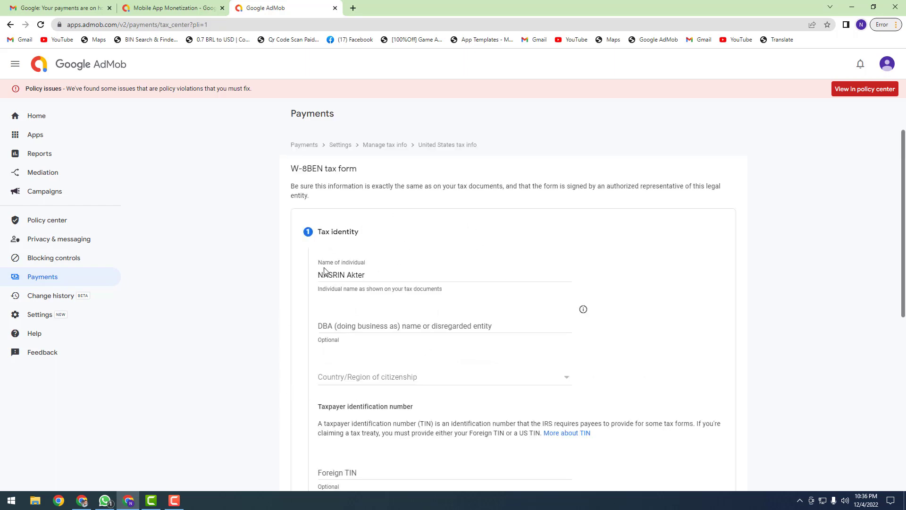
Step: Retype the individual's full name in capital letters
left_click_drag(374, 276, 317, 277)
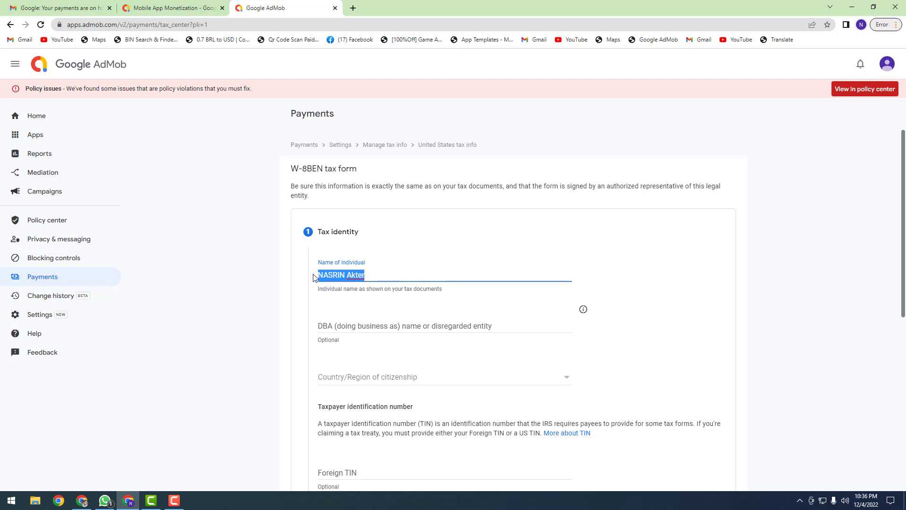
left_click(339, 275)
left_click_drag(386, 277, 316, 277)
left_click(347, 275)
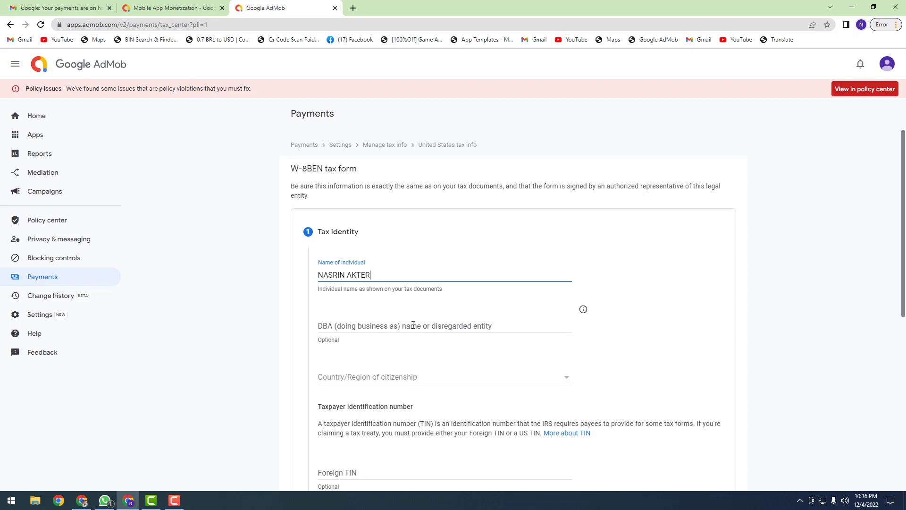
left_click(353, 326)
Step: Set country of citizenship to Bangladesh, leave both TIN fields blank, and continue to Address
scroll(383, 338, "down", 1)
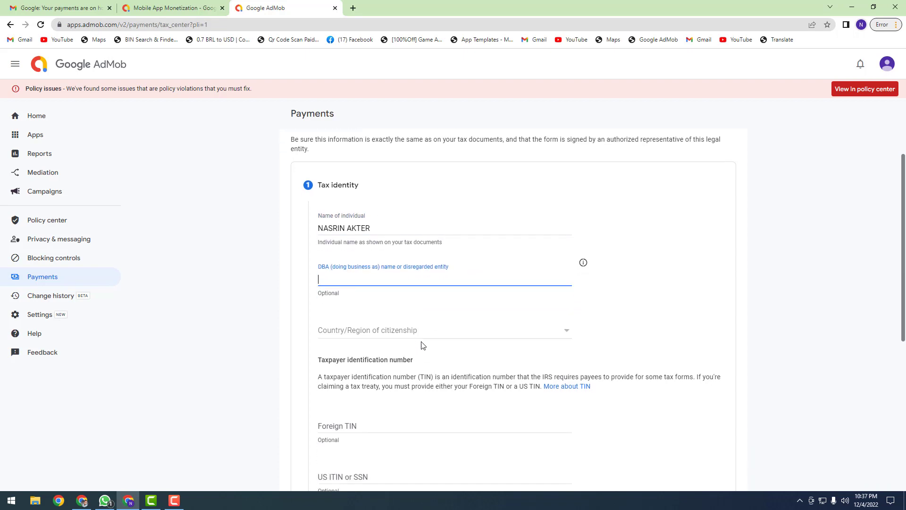
left_click(398, 330)
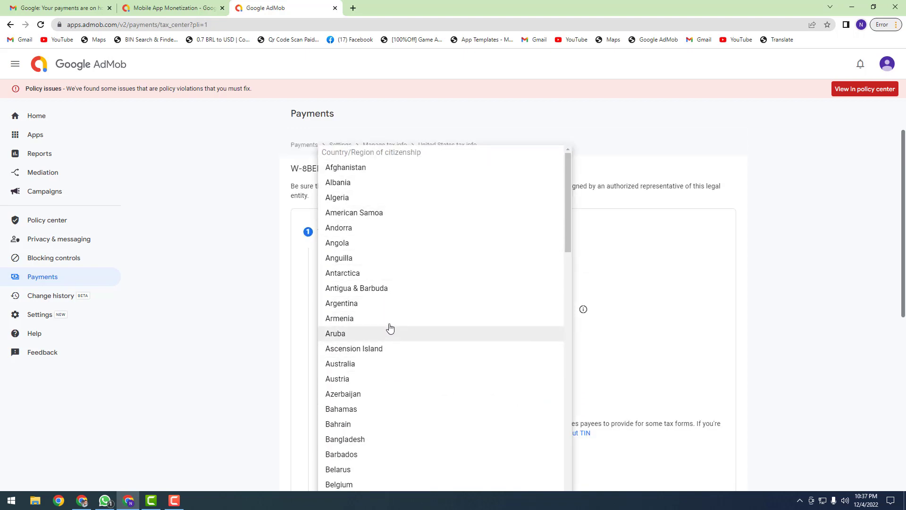
scroll(408, 282, "down", 1)
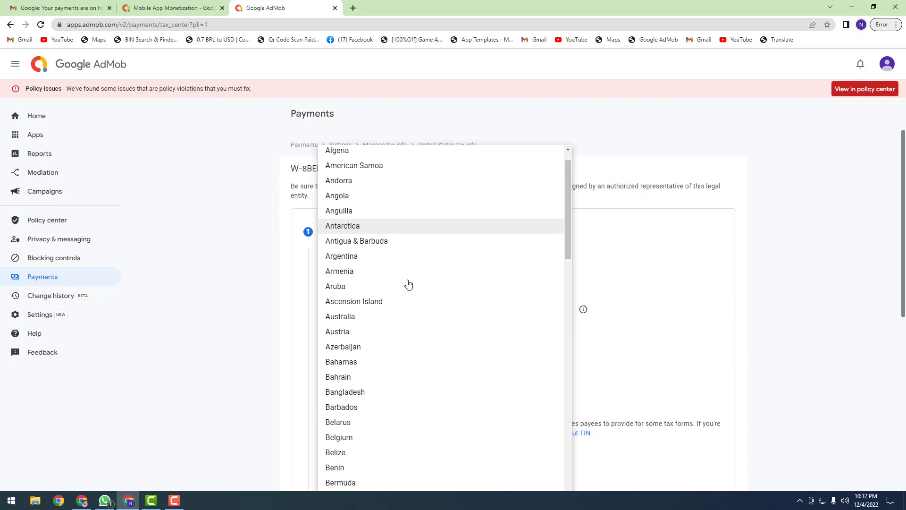
left_click(368, 398)
scroll(500, 362, "down", 2)
scroll(474, 359, "down", 1)
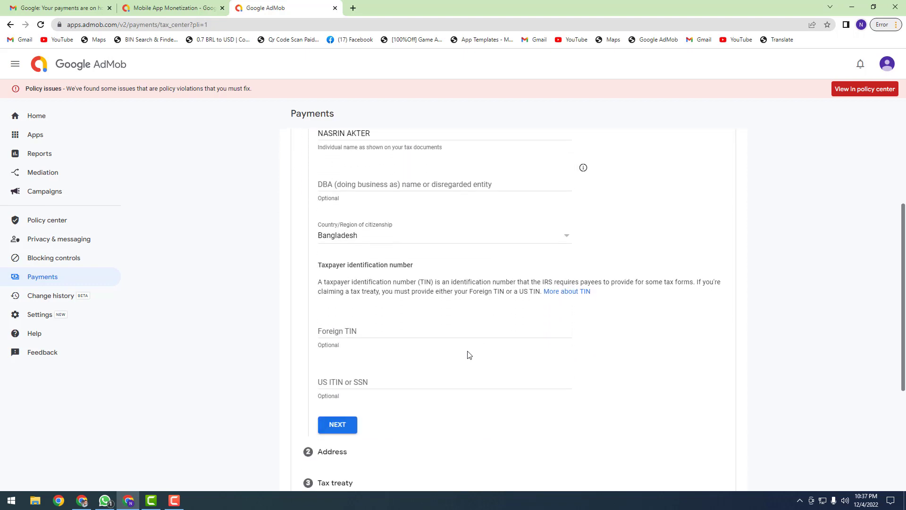
left_click(367, 329)
left_click(361, 380)
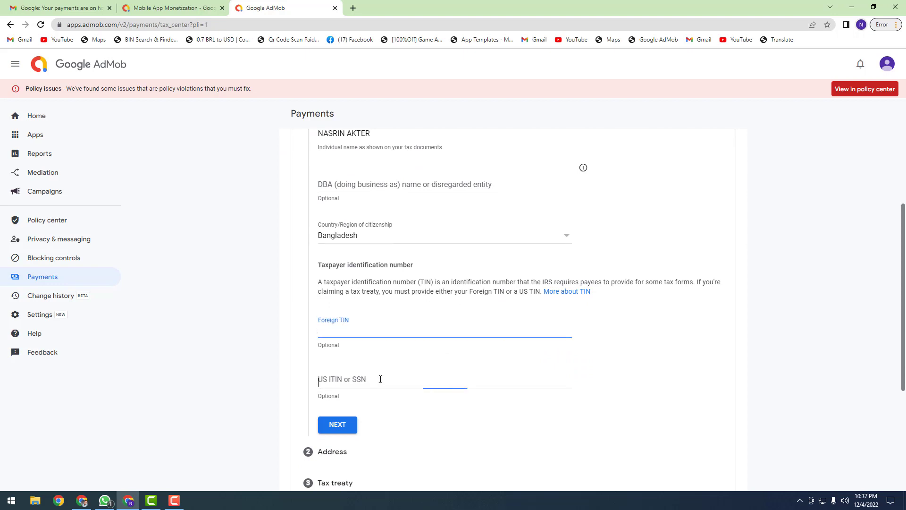
scroll(422, 358, "down", 3)
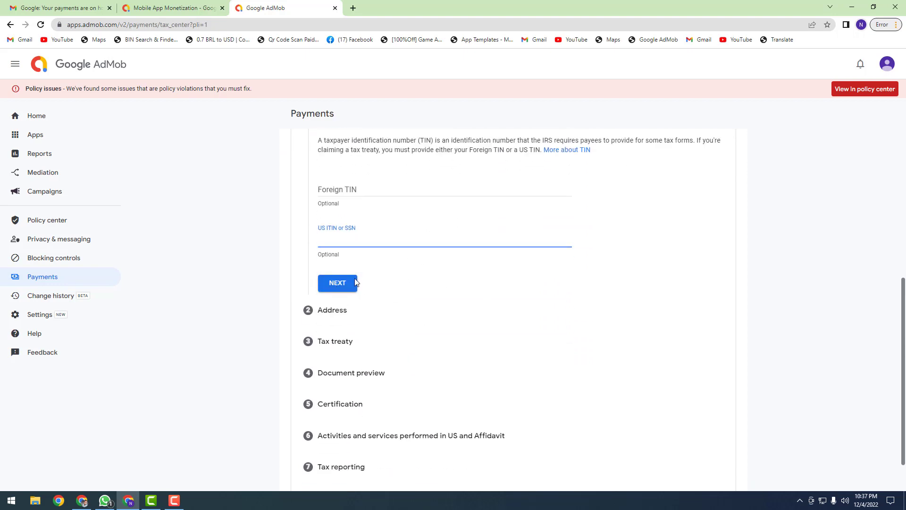
left_click(336, 284)
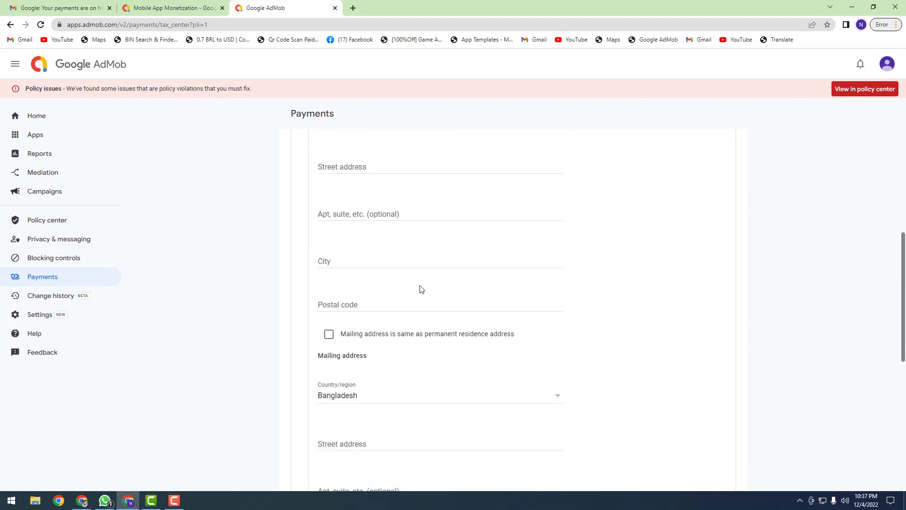
Step: Fill the permanent residence address fields from the saved address suggestion
scroll(422, 289, "up", 2)
left_click(386, 256)
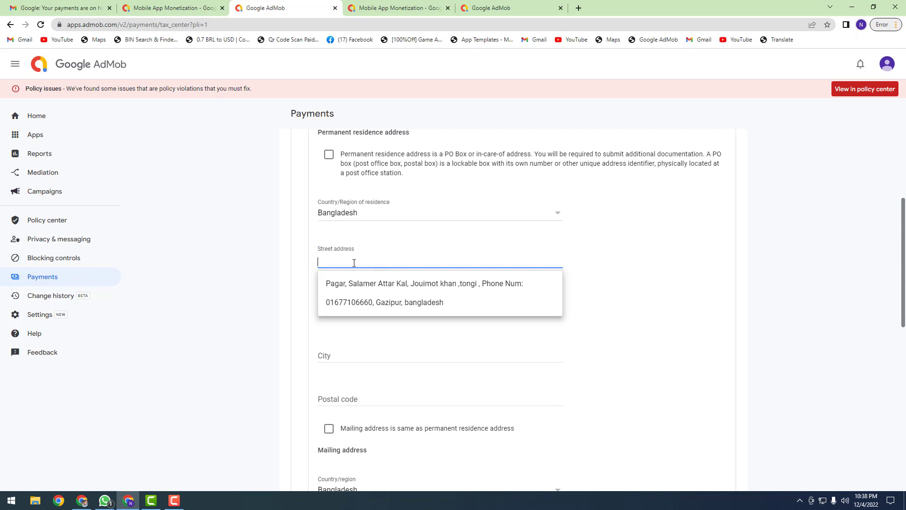
left_click(388, 299)
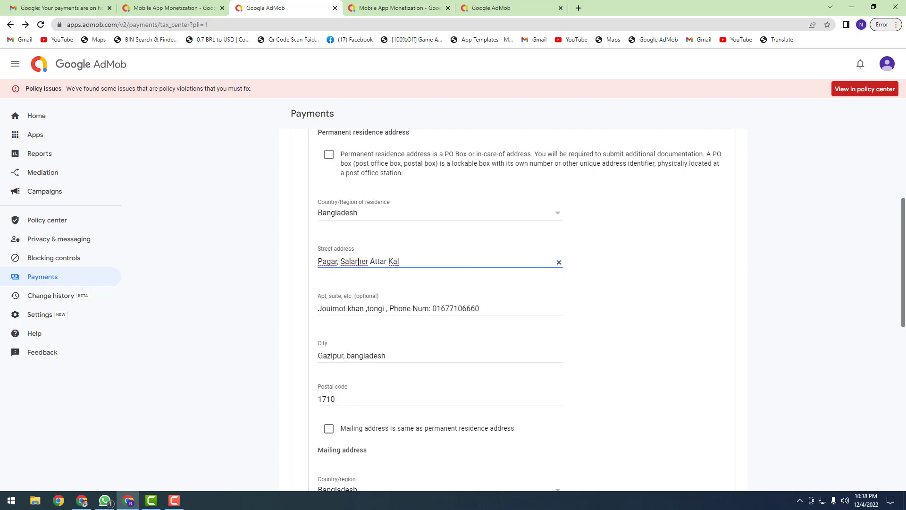
left_click_drag(335, 262, 412, 261)
left_click(412, 262)
scroll(376, 346, "down", 1)
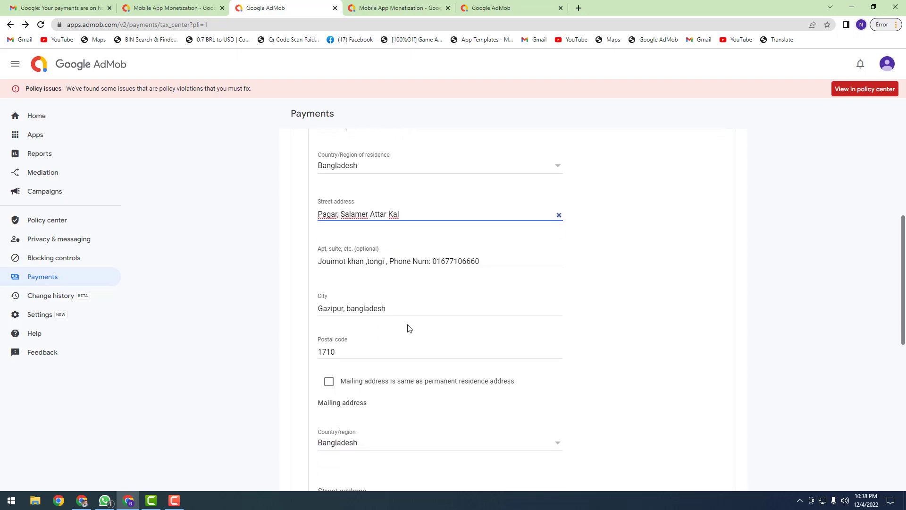
left_click_drag(333, 305, 389, 304)
left_click(389, 304)
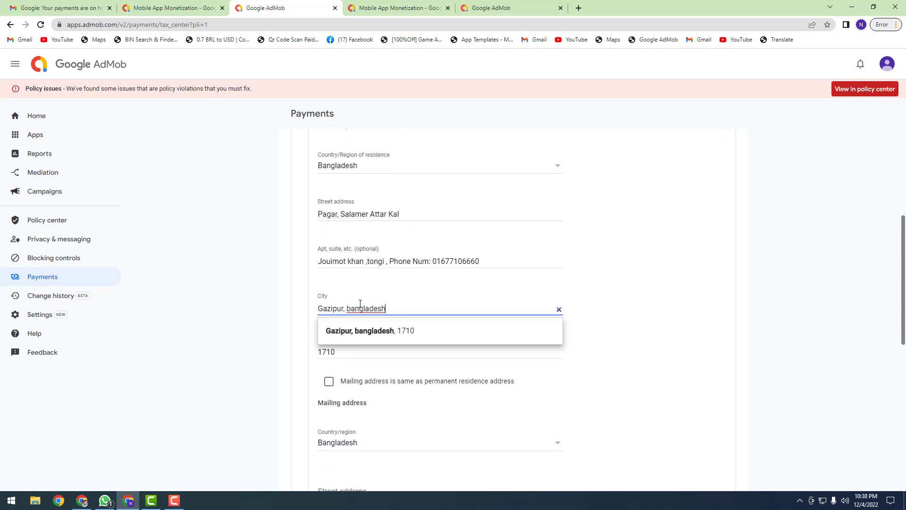
left_click(367, 351)
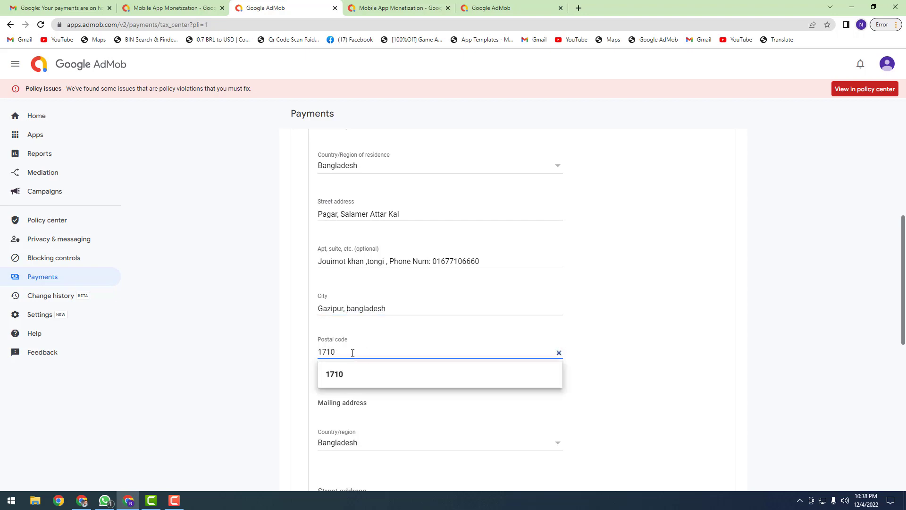
double_click(352, 351)
key("Down")
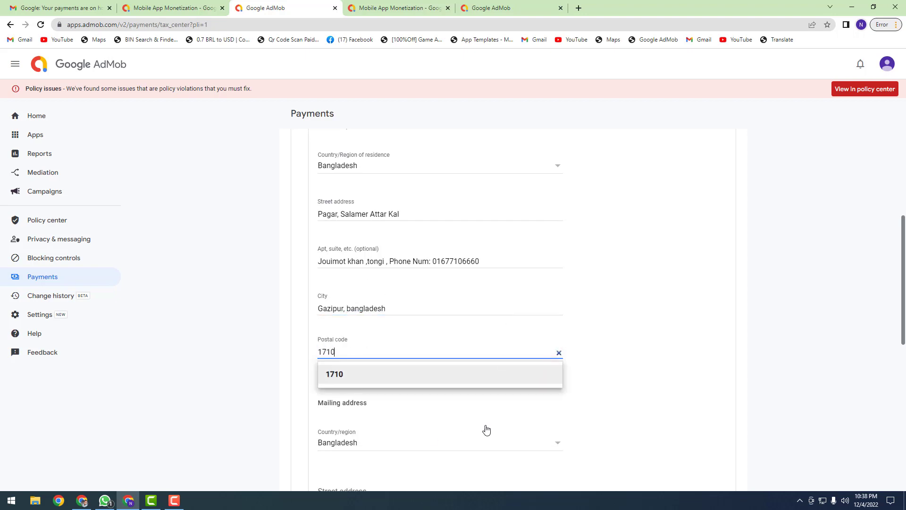
Step: Compare with the payments-settings address, delete the phone number from Apt, and trim City
left_click(490, 8)
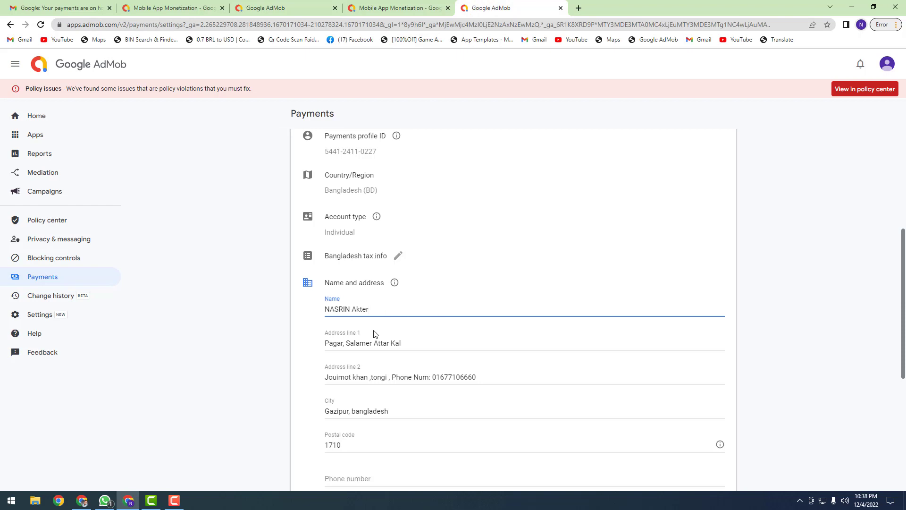
left_click(417, 343)
left_click(480, 377)
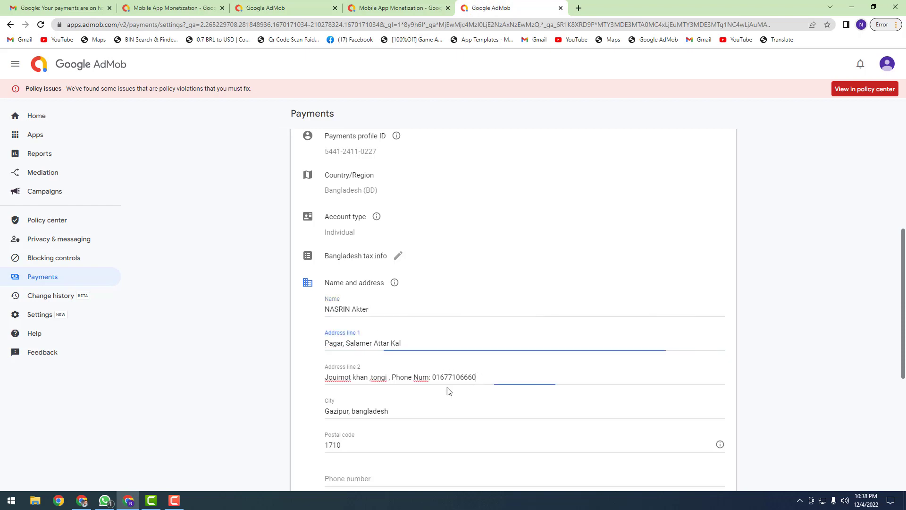
left_click(285, 7)
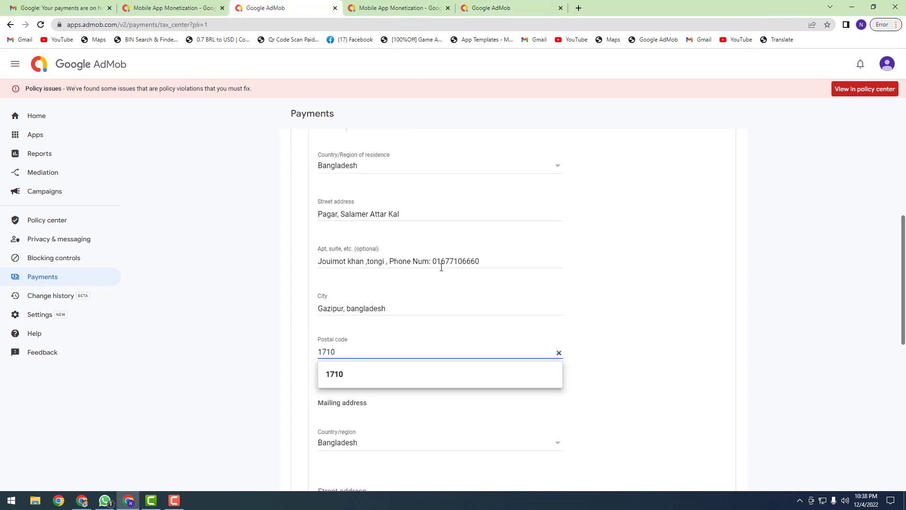
left_click(394, 260)
left_click_drag(389, 261, 505, 261)
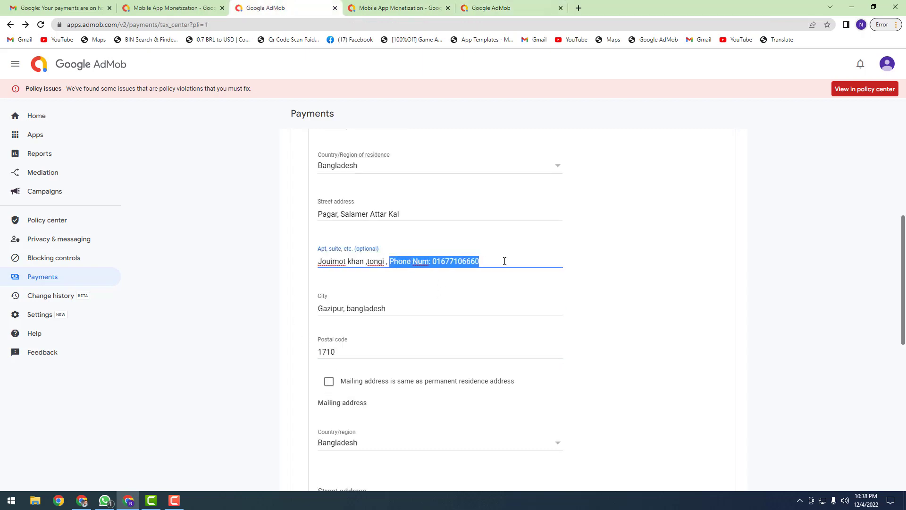
key("BackSpace")
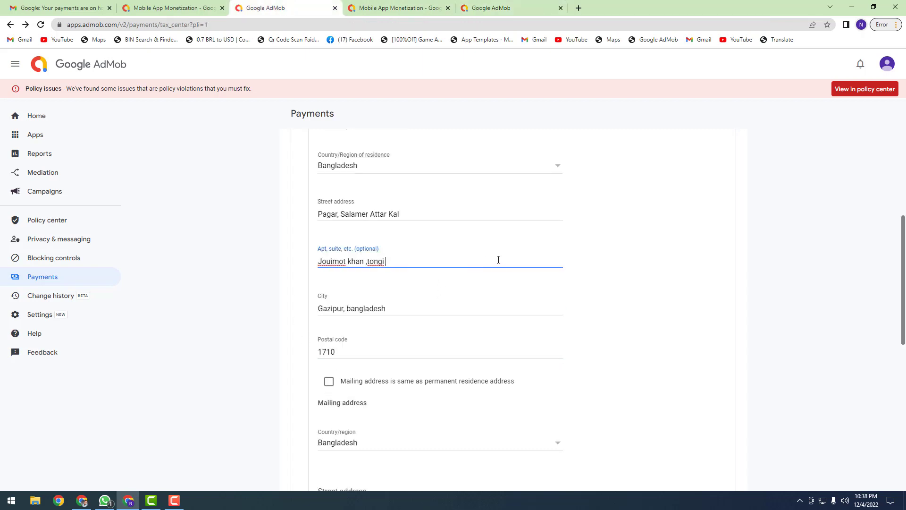
left_click(409, 310)
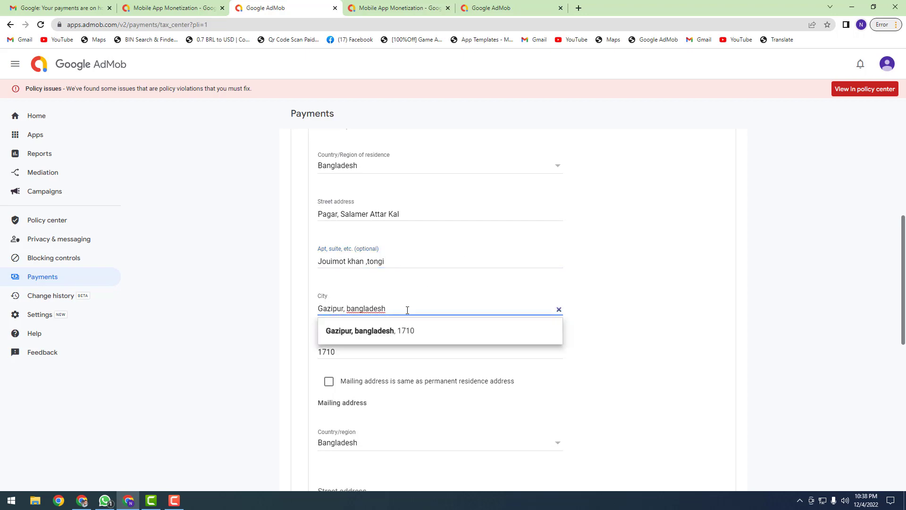
key("BackSpace")
key("BackSpace")
key("BackSpace")
key("BackSpace")
key("BackSpace")
key("BackSpace")
key("BackSpace")
key("BackSpace")
key("BackSpace")
key("BackSpace")
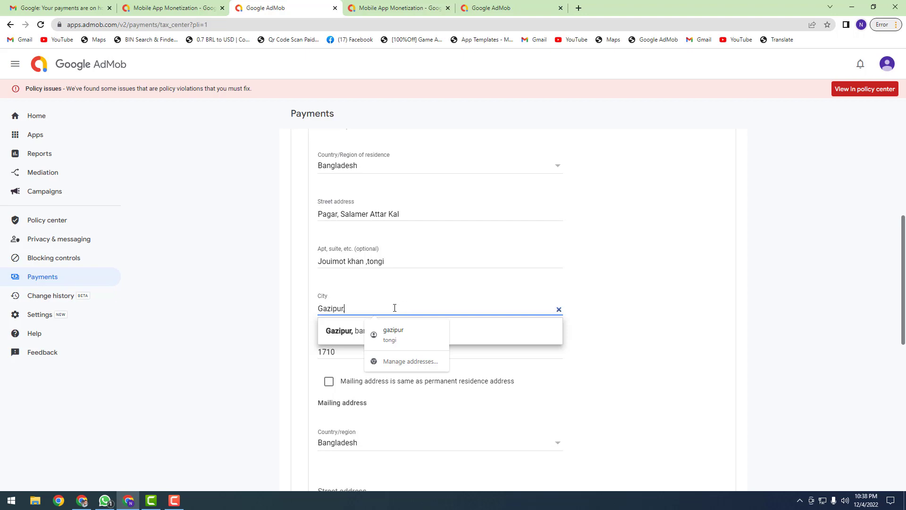
left_click(353, 360)
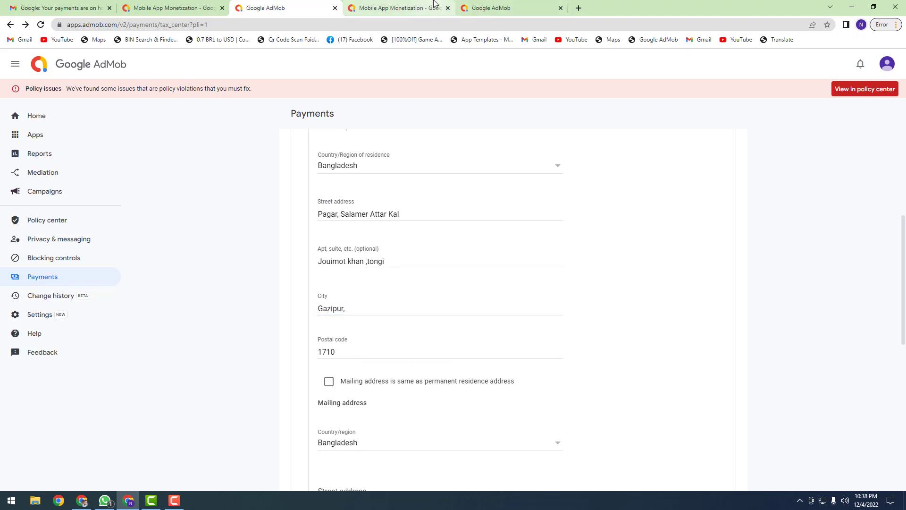
Step: Mark the mailing address as the same as the permanent residence address
left_click(495, 8)
scroll(433, 378, "down", 2)
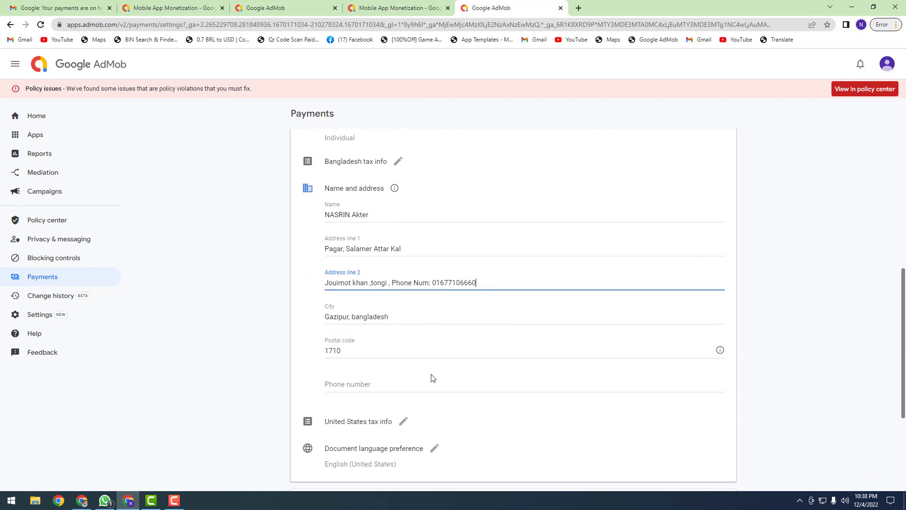
left_click(262, 9)
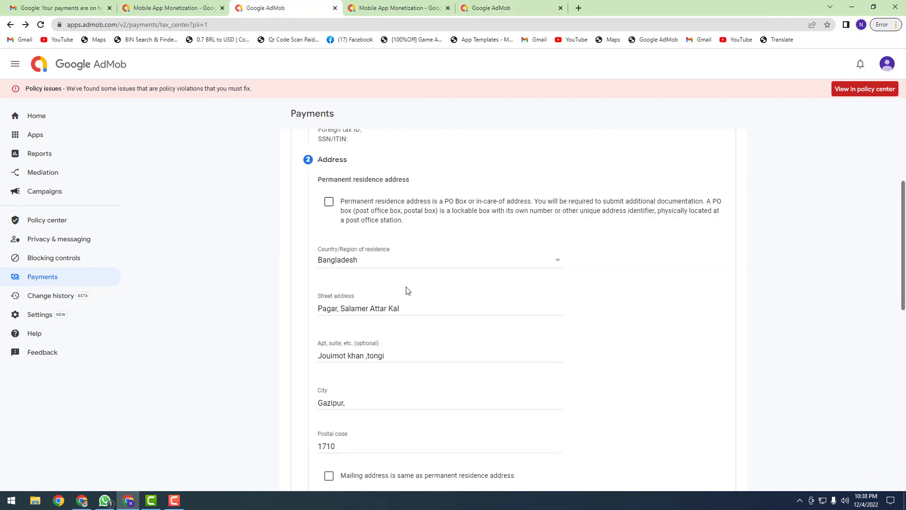
scroll(406, 289, "down", 3)
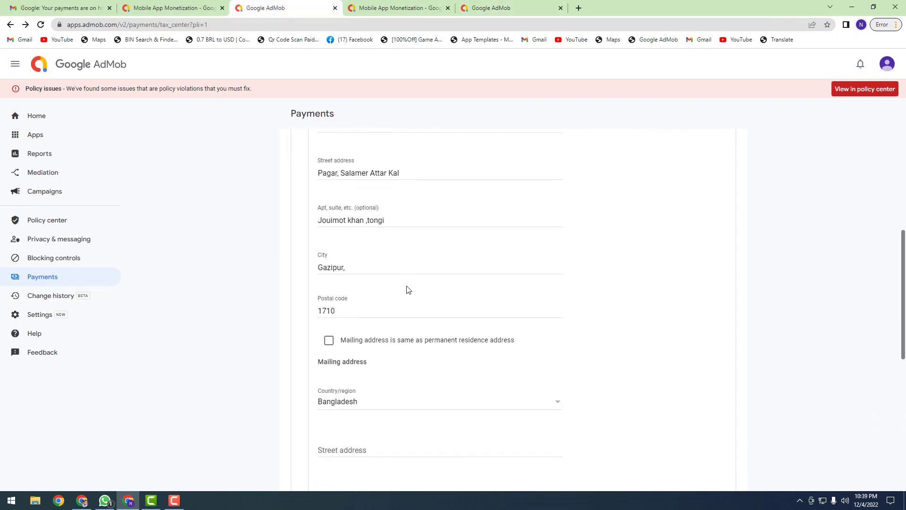
left_click(329, 335)
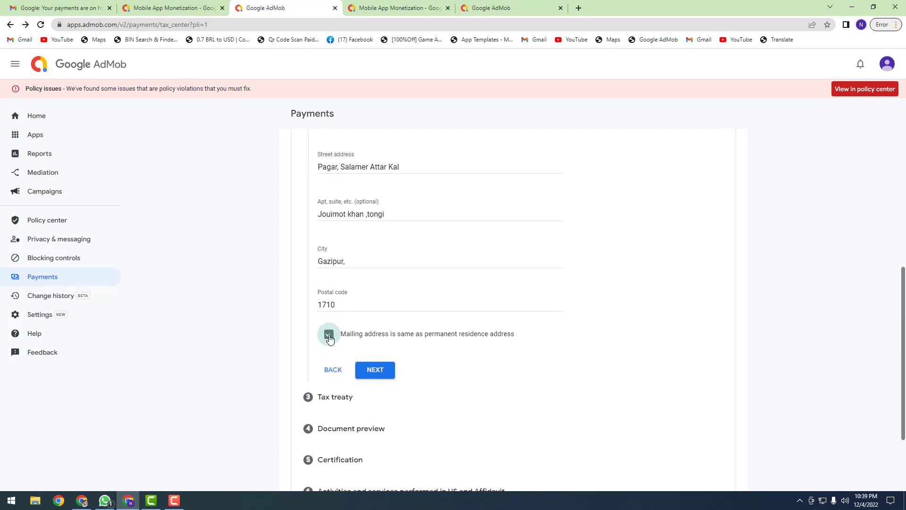
scroll(410, 253, "down", 2)
scroll(408, 251, "up", 3)
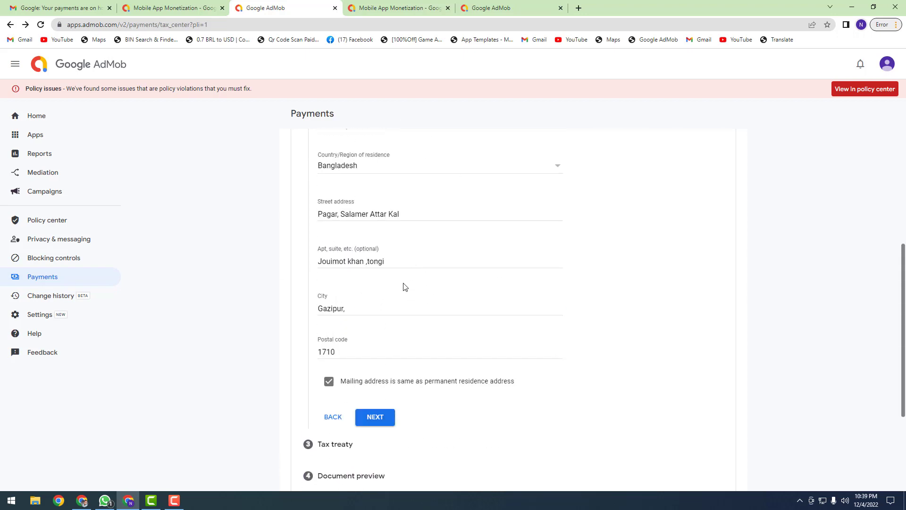
Step: Submit the address, answer No to the reduced treaty withholding rate, and continue
left_click(375, 418)
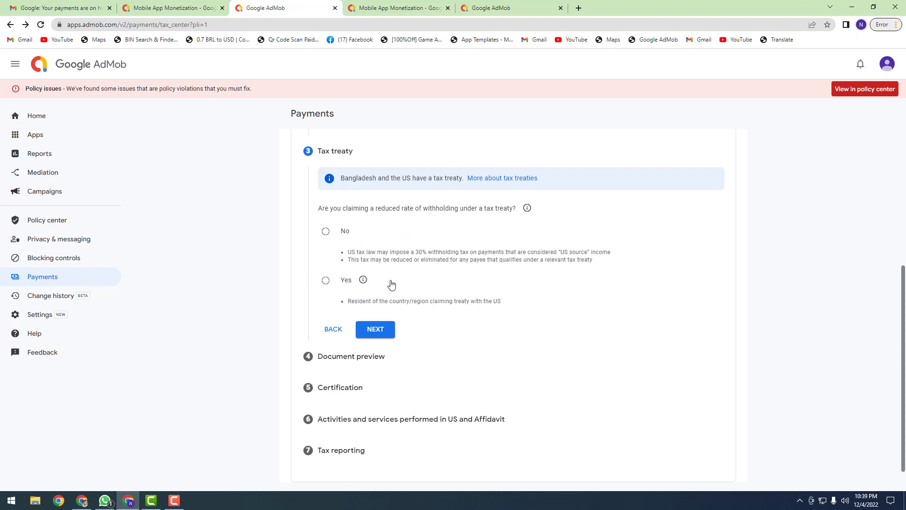
left_click(326, 233)
left_click(375, 330)
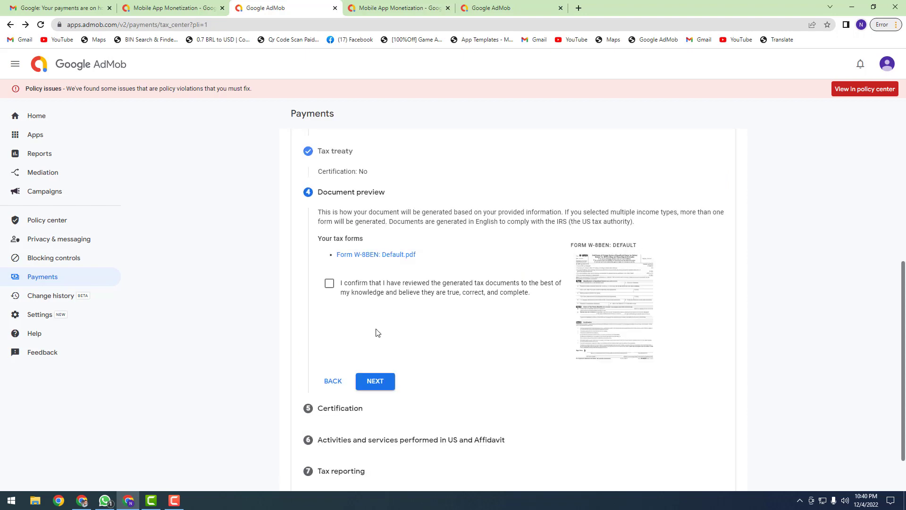
Step: Confirm the documents were reviewed and look through the generated Form W-8BEN: Default.pdf
left_click(330, 284)
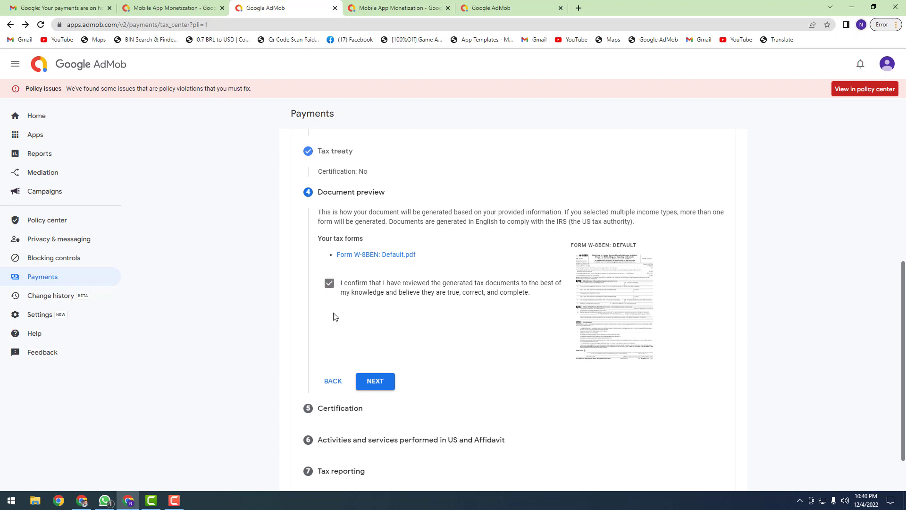
left_click(397, 258)
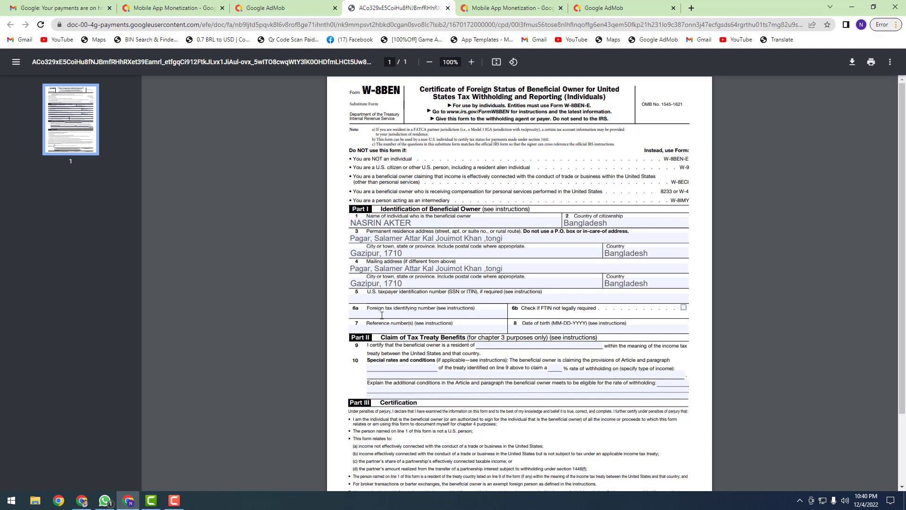
scroll(452, 242, "down", 2)
scroll(475, 290, "down", 2)
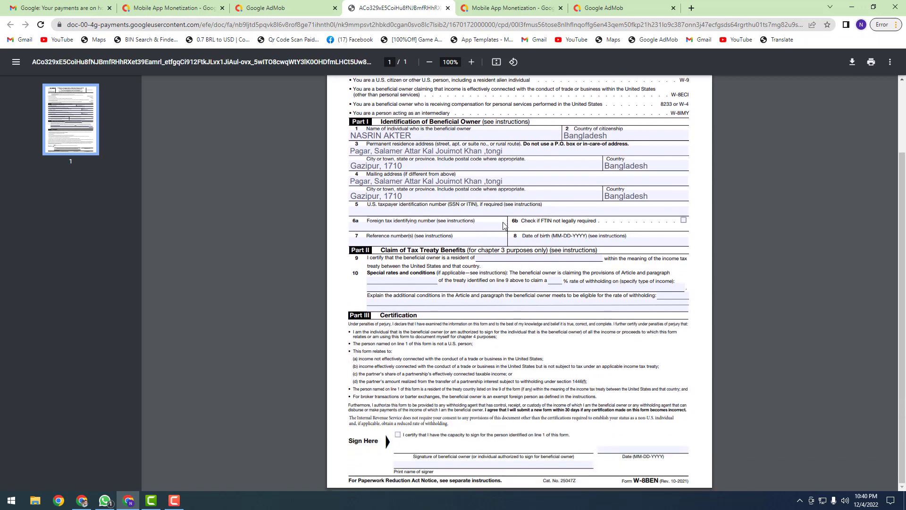
left_click(266, 8)
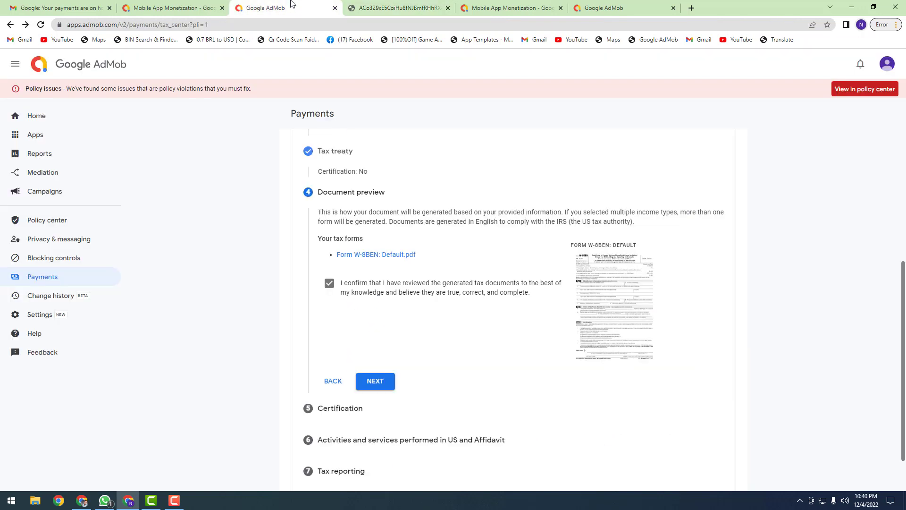
Step: On the certification step, confirm you are the person named and enter the signer's full legal name
left_click(377, 384)
scroll(377, 385, "down", 3)
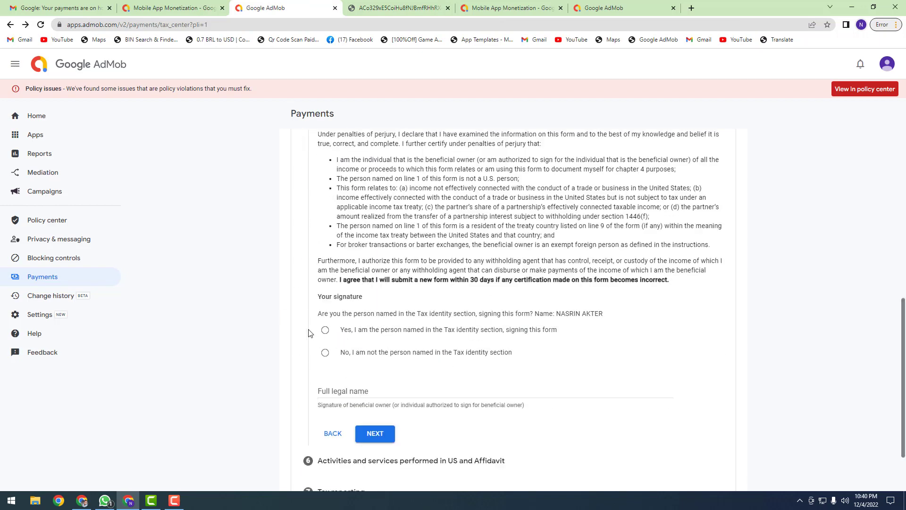
left_click(330, 335)
left_click(365, 390)
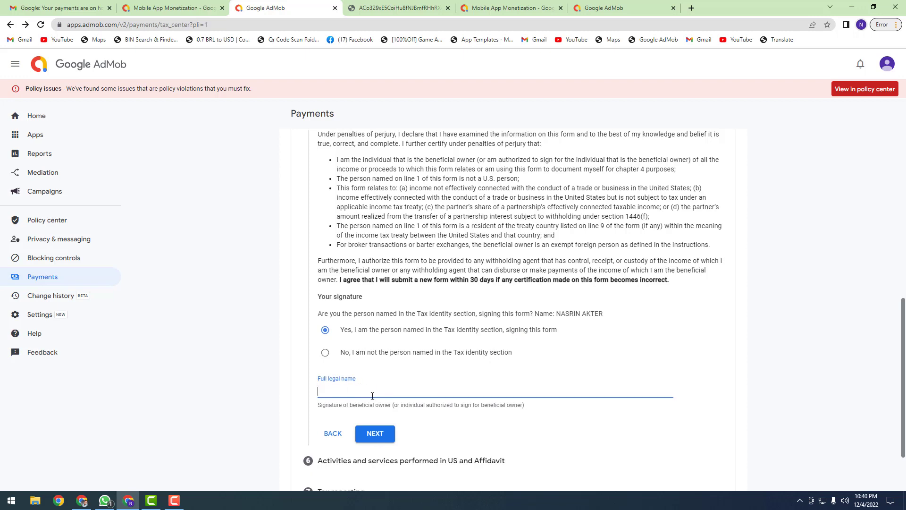
type("NA")
key("BackSpace")
key("BackSpace")
Step: Glance at the WhatsApp ID card photo, then complete the W-8BEN certification step
left_click(107, 502)
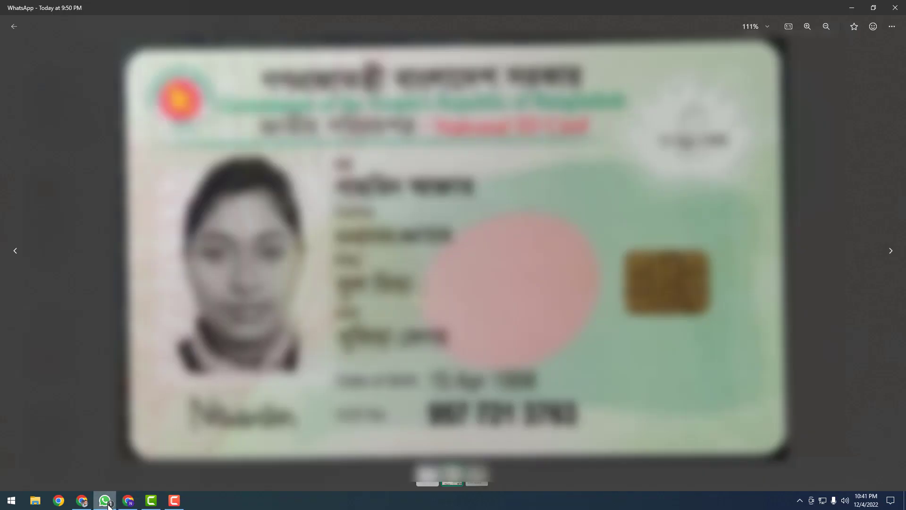
left_click(107, 502)
left_click(376, 362)
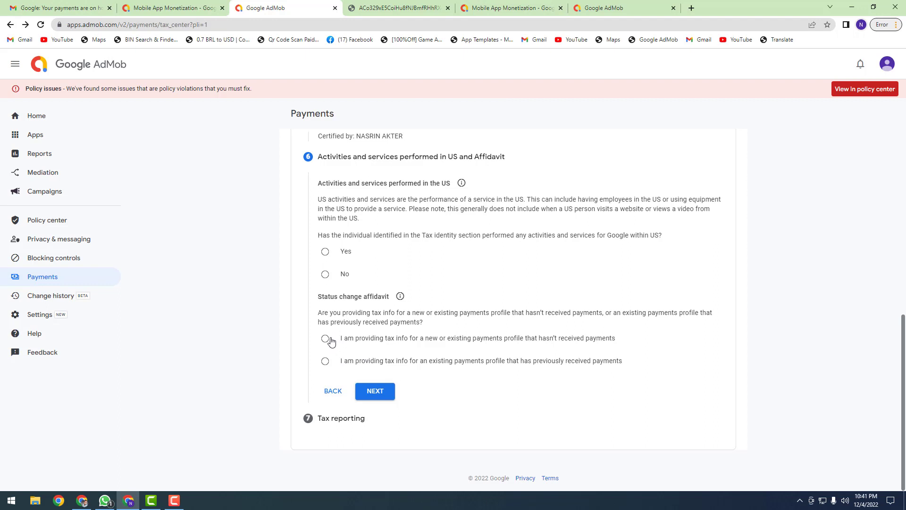
Step: Choose the affidavit stating the profile hasn't received payments and try to proceed
left_click(325, 362)
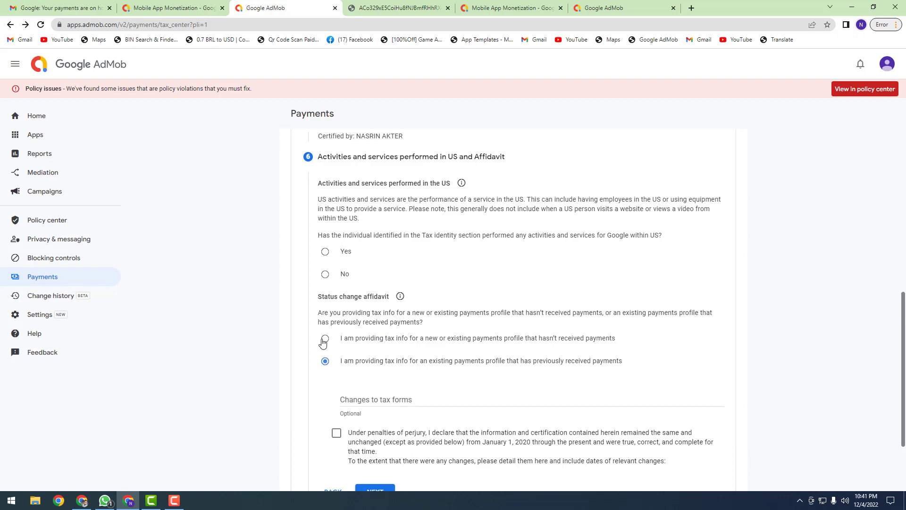
left_click(326, 338)
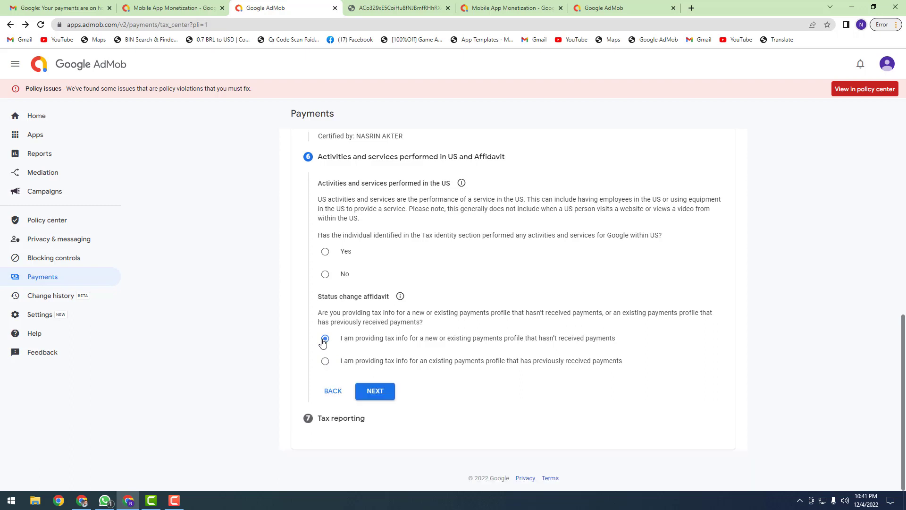
left_click(376, 390)
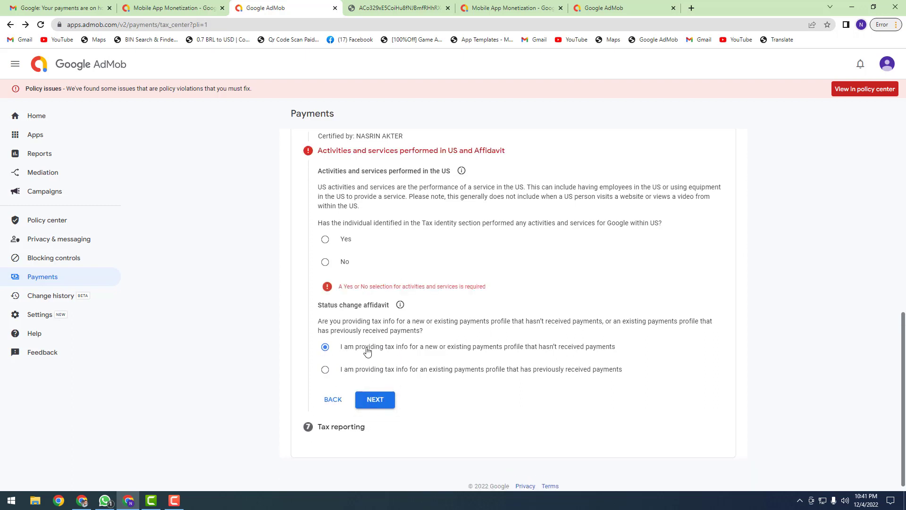
Step: Read the US activities and services question and answer Yes
scroll(440, 343, "up", 1)
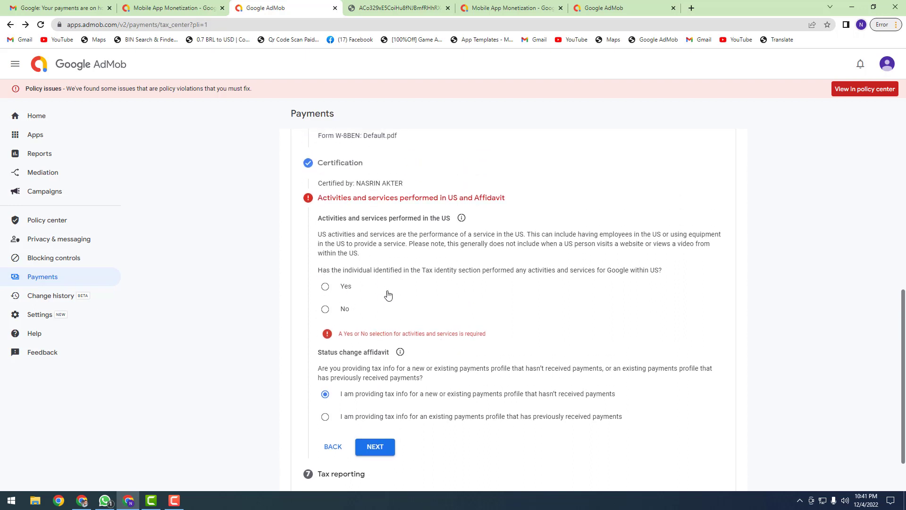
left_click_drag(330, 270, 516, 270)
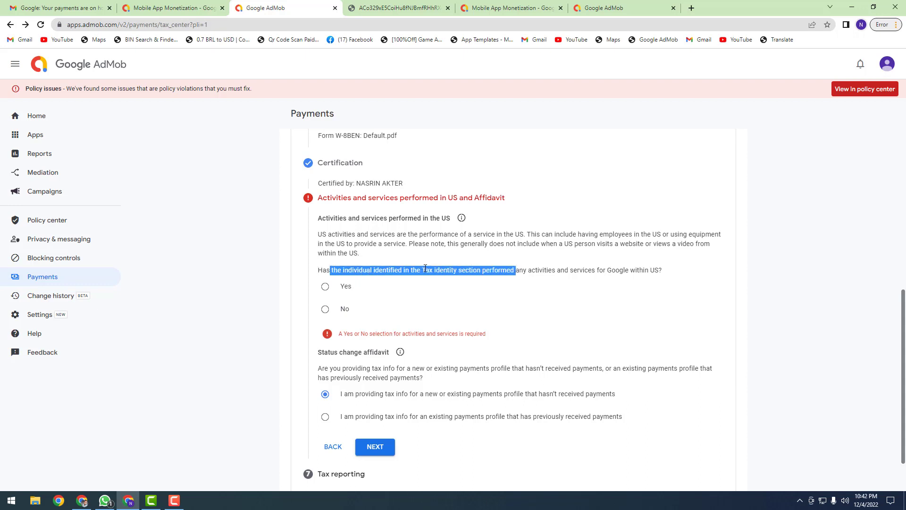
left_click(425, 268)
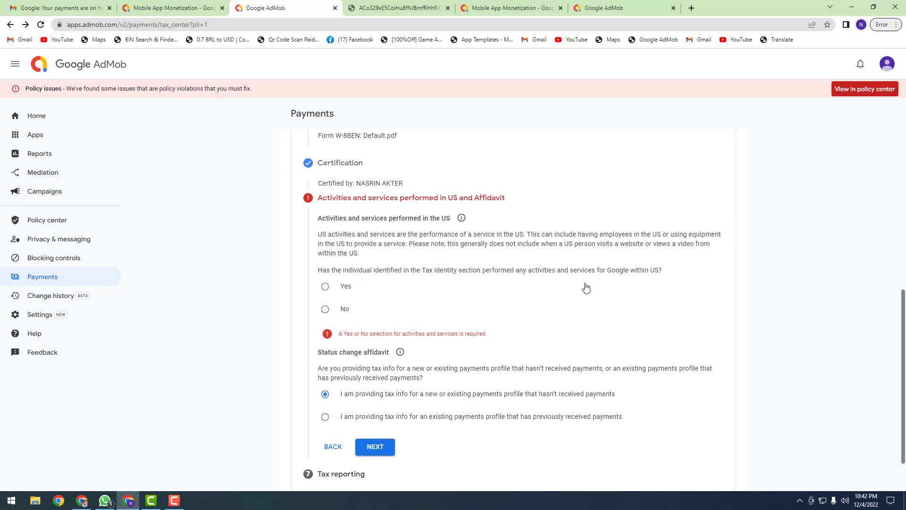
left_click_drag(548, 280, 636, 270)
left_click(589, 267)
left_click(326, 288)
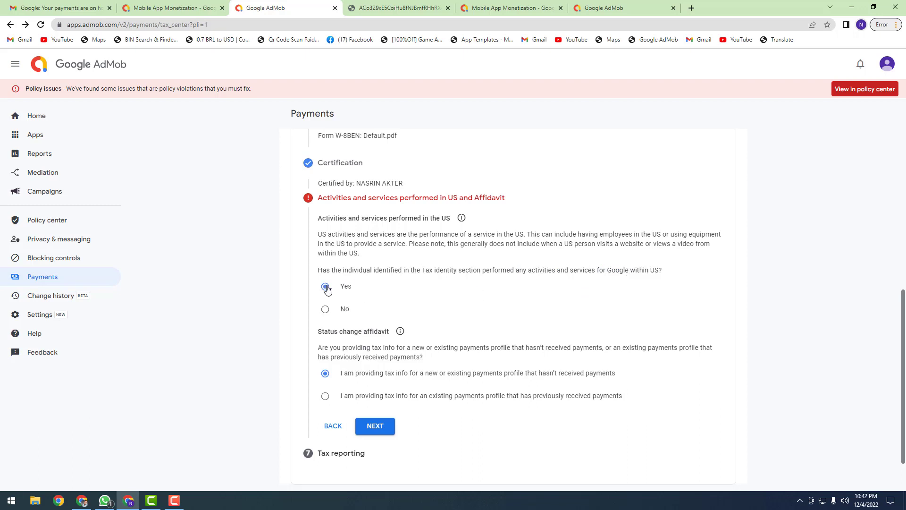
Step: Accept the paperless delivery agreement, submit the W-8BEN, and review the tax info accepted message
left_click(372, 431)
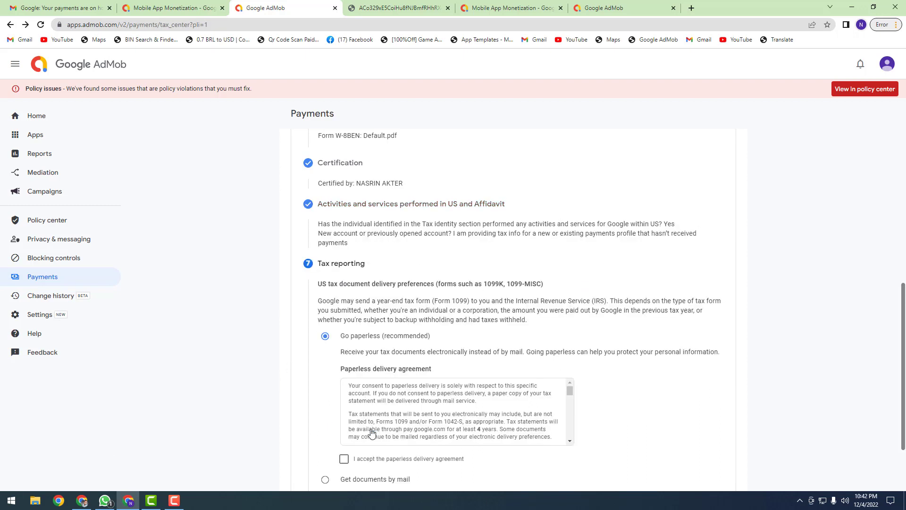
scroll(409, 376, "down", 2)
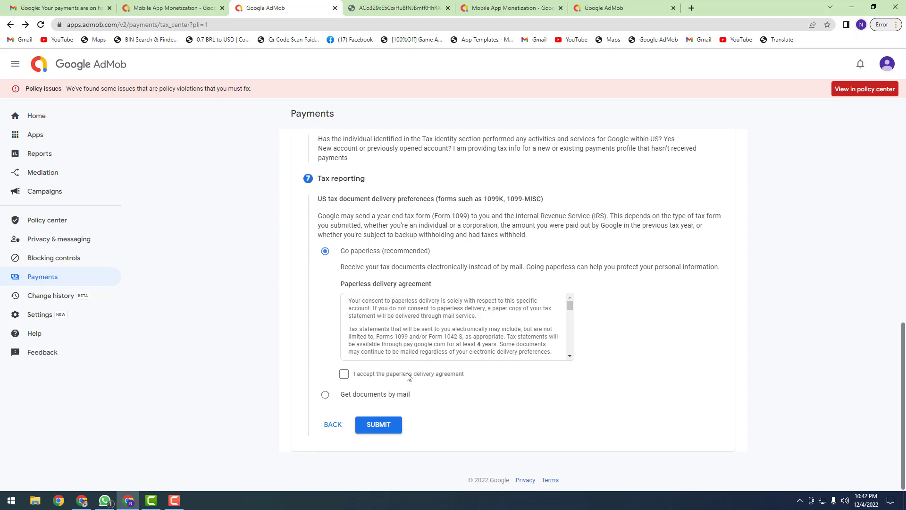
left_click(344, 373)
left_click(382, 426)
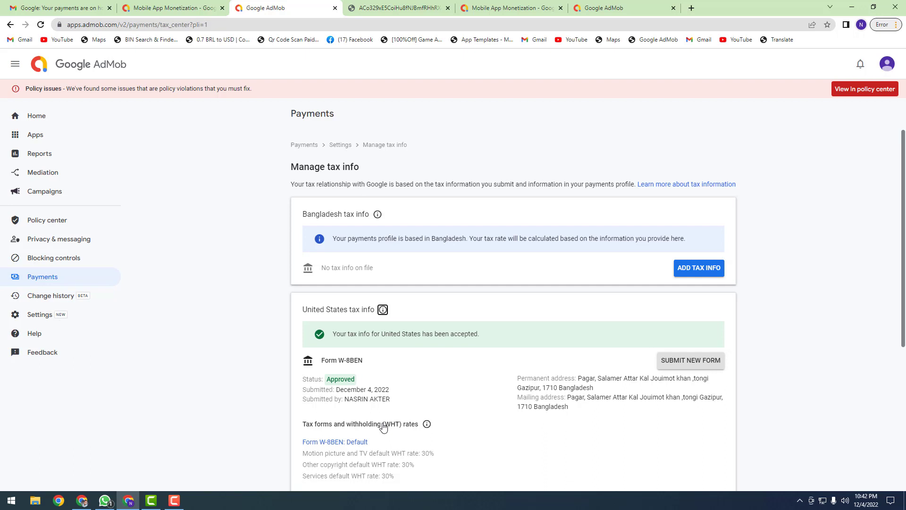
scroll(392, 319, "down", 1)
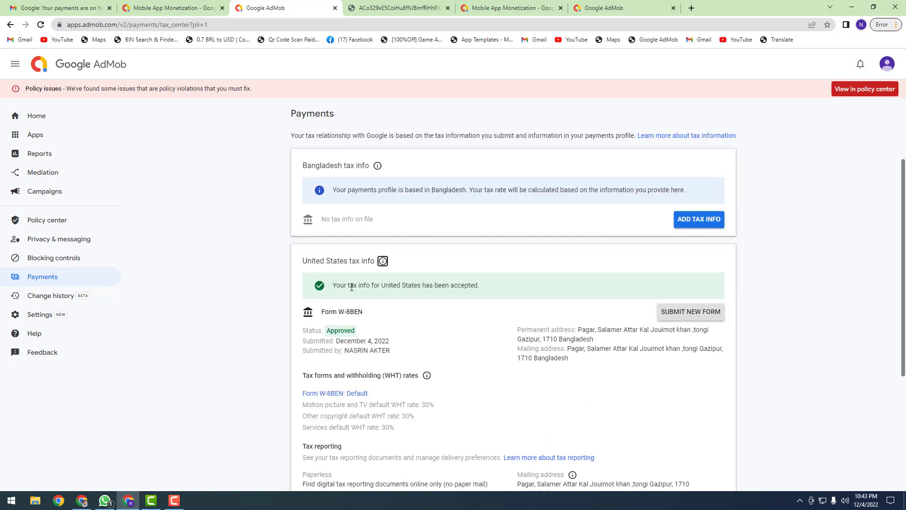
left_click_drag(369, 286, 486, 289)
left_click(486, 289)
Step: Read the 'Google Payments: Your tax information has been approved' email, then return to AdMob Payments
left_click(38, 8)
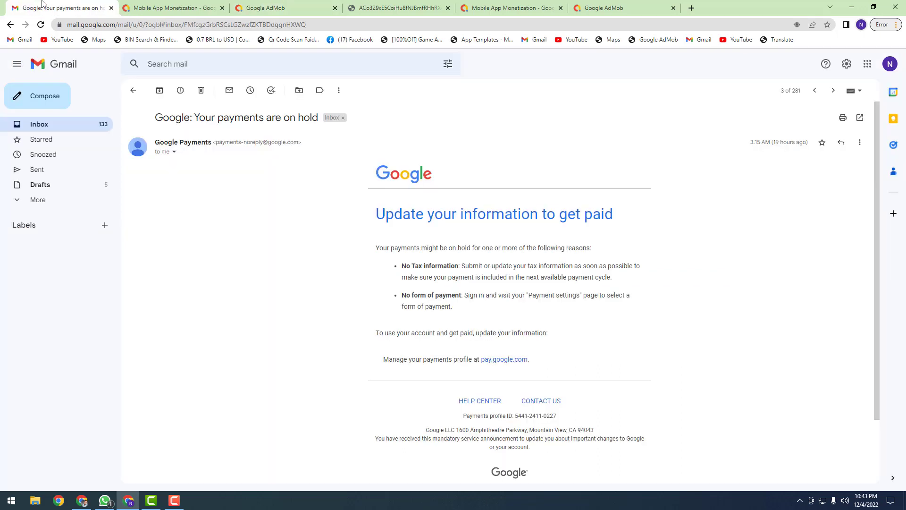
left_click(133, 89)
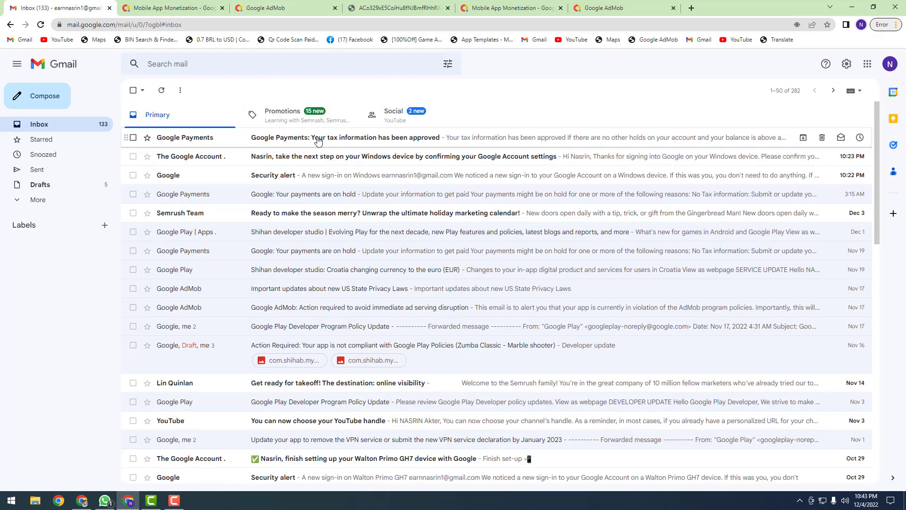
left_click(295, 141)
left_click_drag(378, 218, 666, 240)
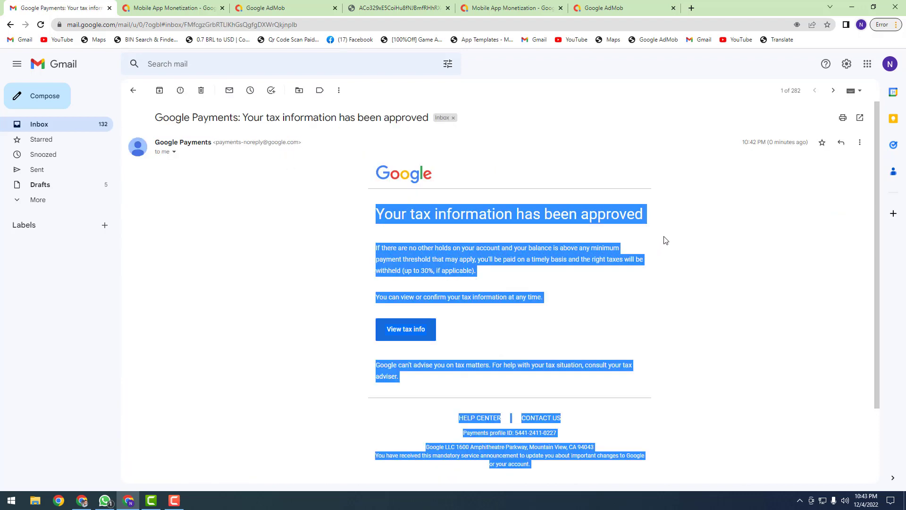
left_click(630, 231)
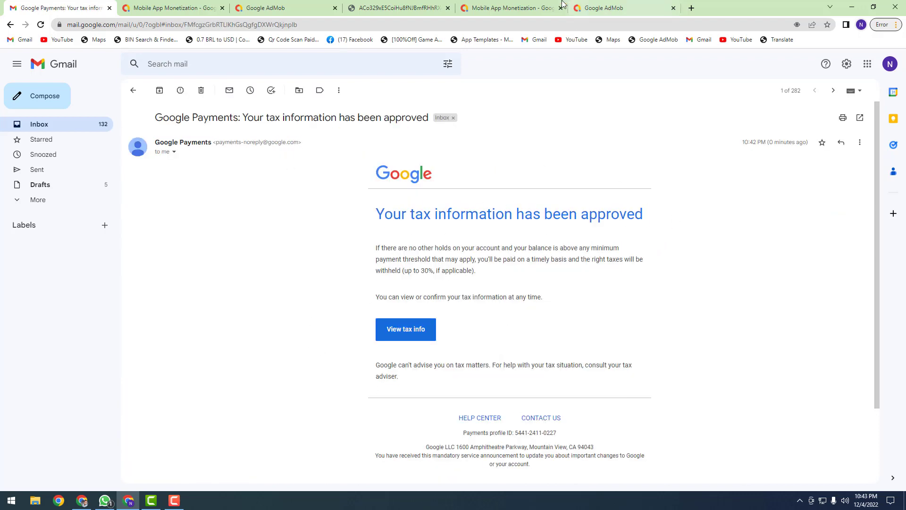
mouse_move(561, 4)
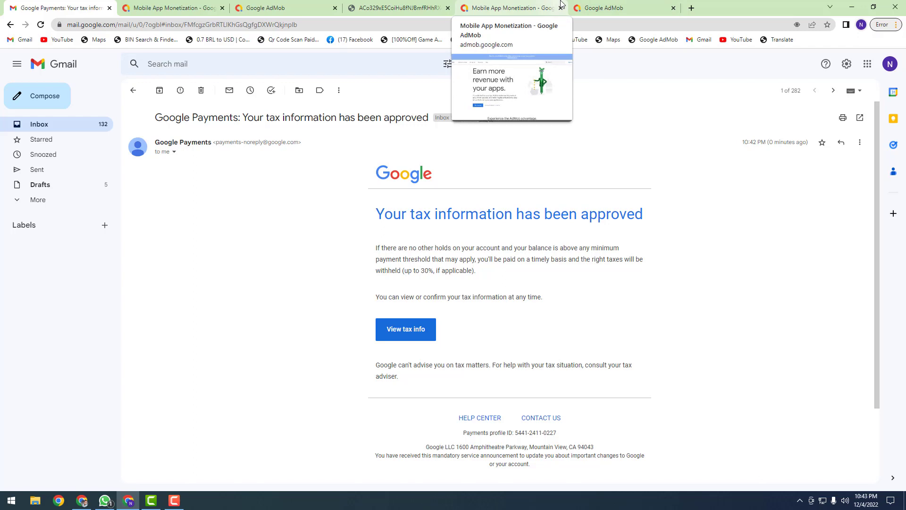
left_click(273, 5)
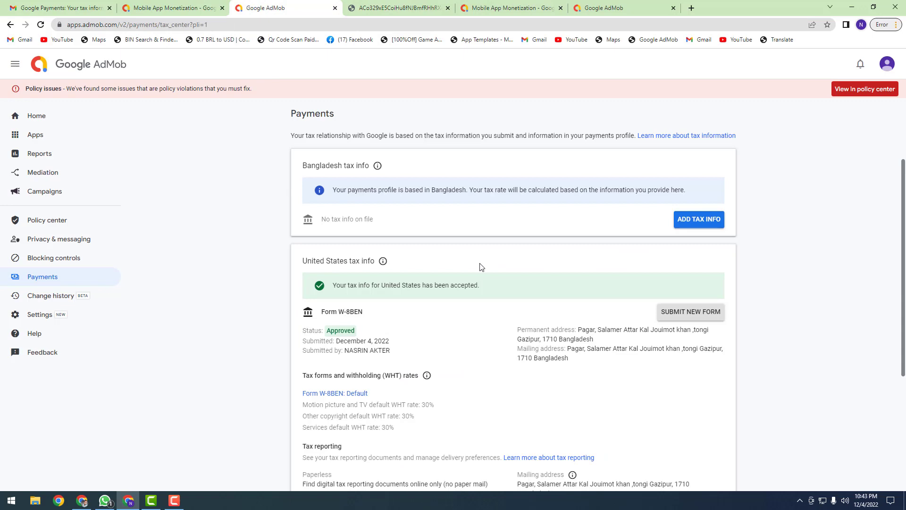
scroll(506, 320, "down", 4)
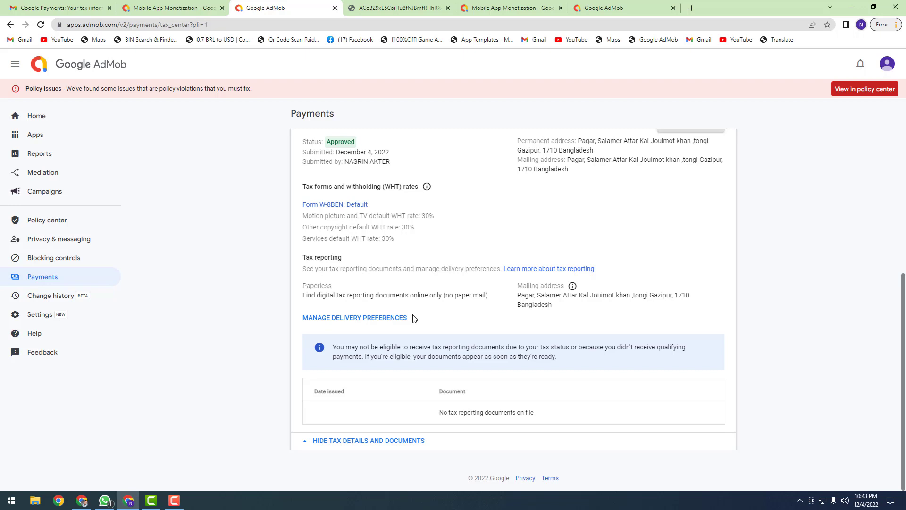
scroll(415, 317, "up", 3)
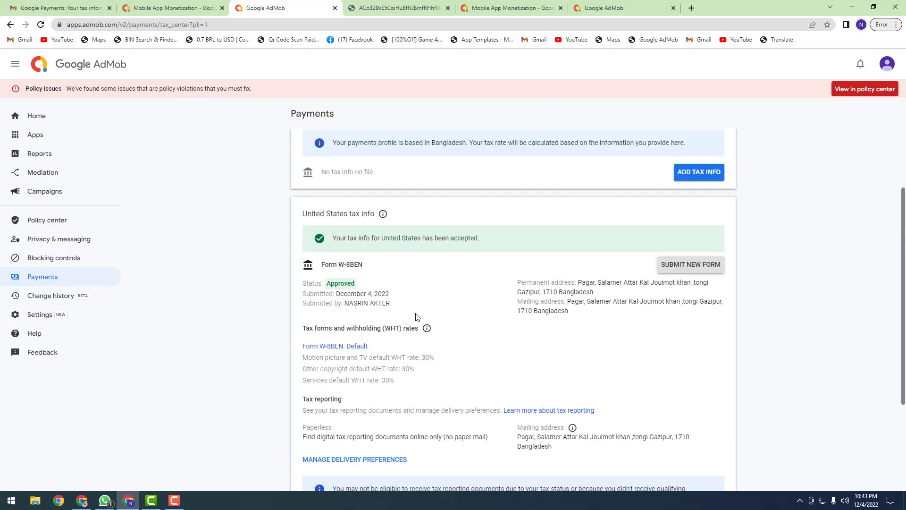